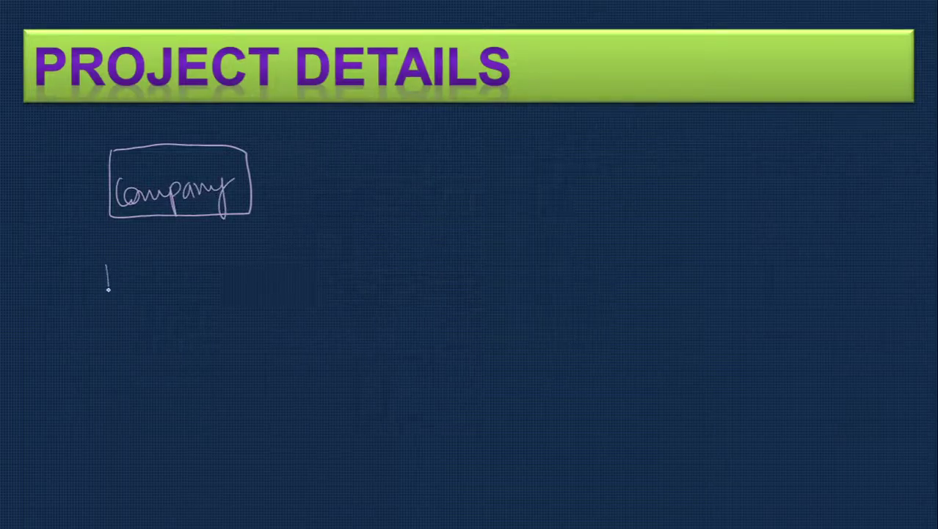
- Draw a connecting stroke below the Company box on the Project Details slide
{"action": "mouse_move", "coordinate": [108, 299]}
{"action": "left_mouse_down"}
{"action": "mouse_move", "coordinate": [142, 340]}
{"action": "mouse_move", "coordinate": [139, 282]}
{"action": "left_mouse_up"}
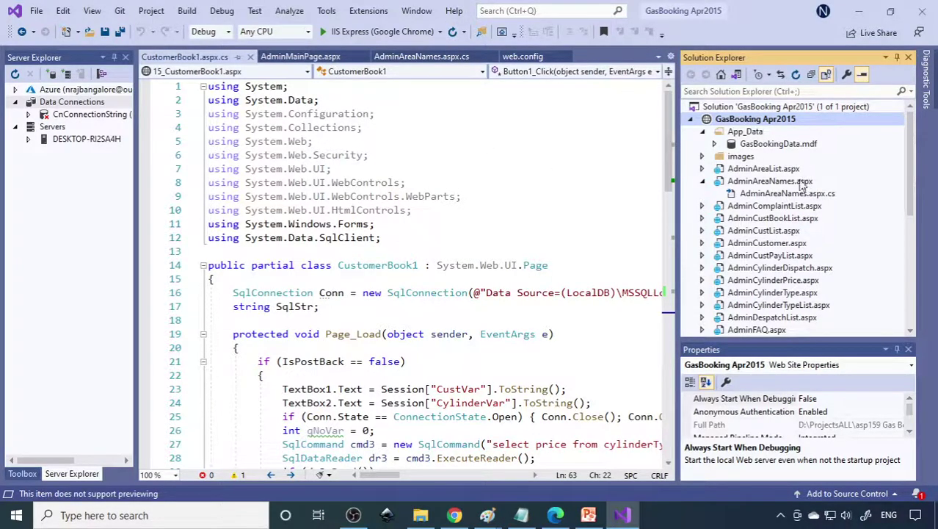
- Expand CnConnectionString's Tables in Server Explorer, widen the panel, and view AdminMainPage.aspx
{"action": "scroll", "coordinate": [803, 266], "scroll_direction": "down", "scroll_amount": 7}
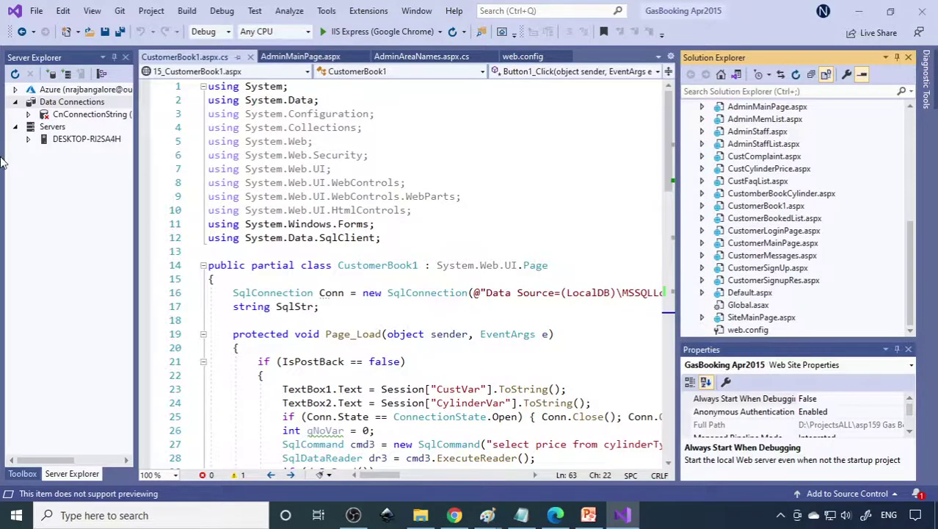
{"action": "left_click", "coordinate": [75, 116]}
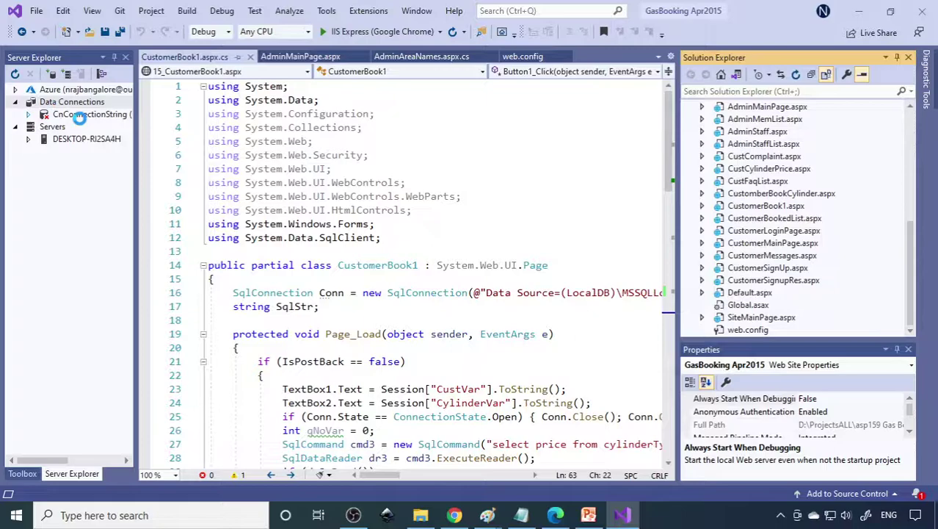
{"action": "left_click", "coordinate": [42, 128]}
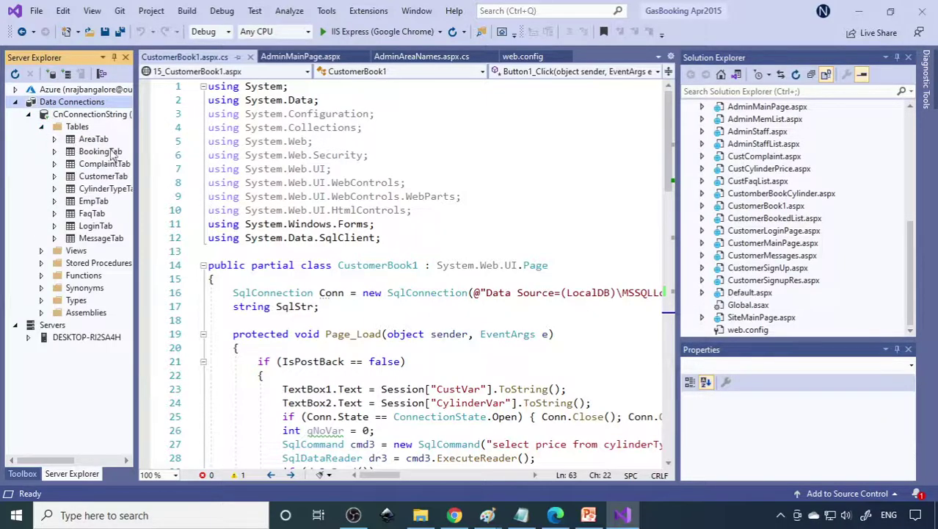
{"action": "left_click_drag", "start_coordinate": [134, 242], "coordinate": [155, 241]}
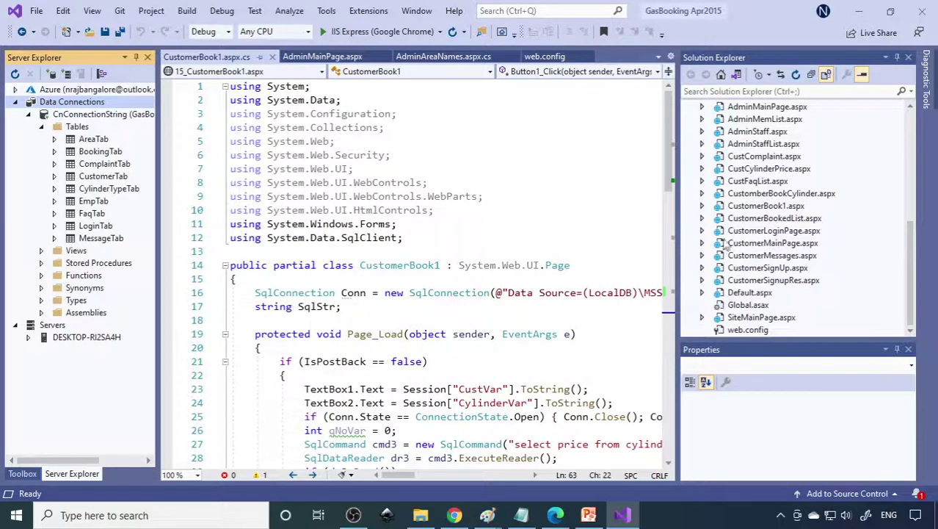
{"action": "left_click", "coordinate": [327, 58]}
{"action": "scroll", "coordinate": [665, 220], "scroll_direction": "down", "scroll_amount": 3}
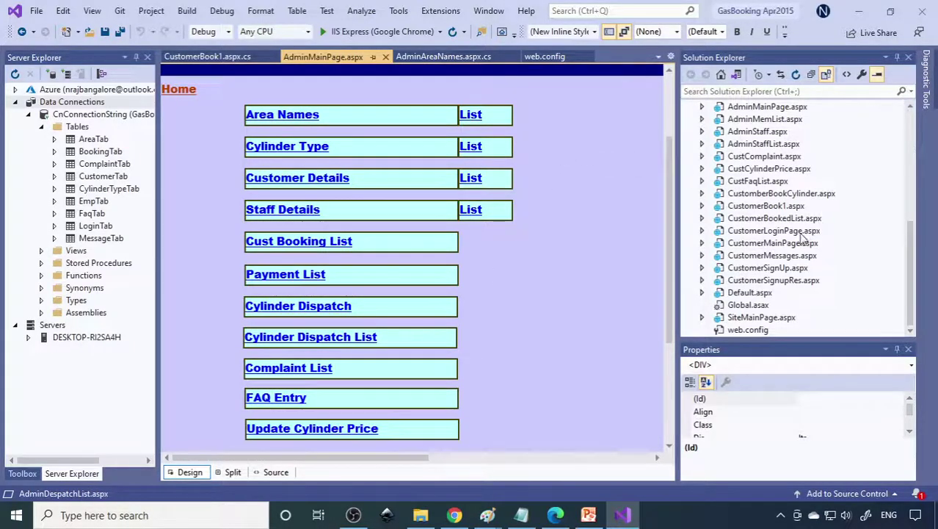
- Open CustomerMainPage.aspx in Design view to show the Gas Booking banner and customer links
{"action": "double_click", "coordinate": [767, 243]}
{"action": "left_click", "coordinate": [185, 474]}
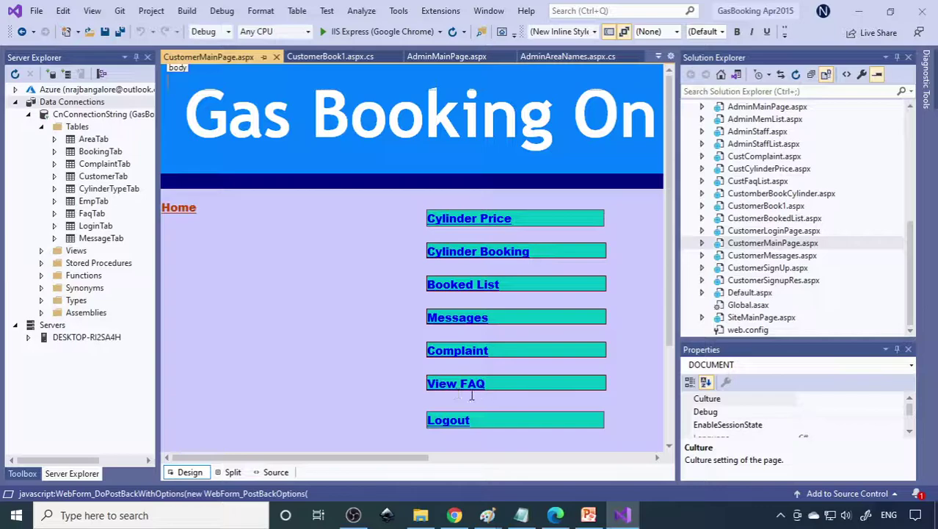
{"action": "scroll", "coordinate": [730, 182], "scroll_direction": "up", "scroll_amount": 5}
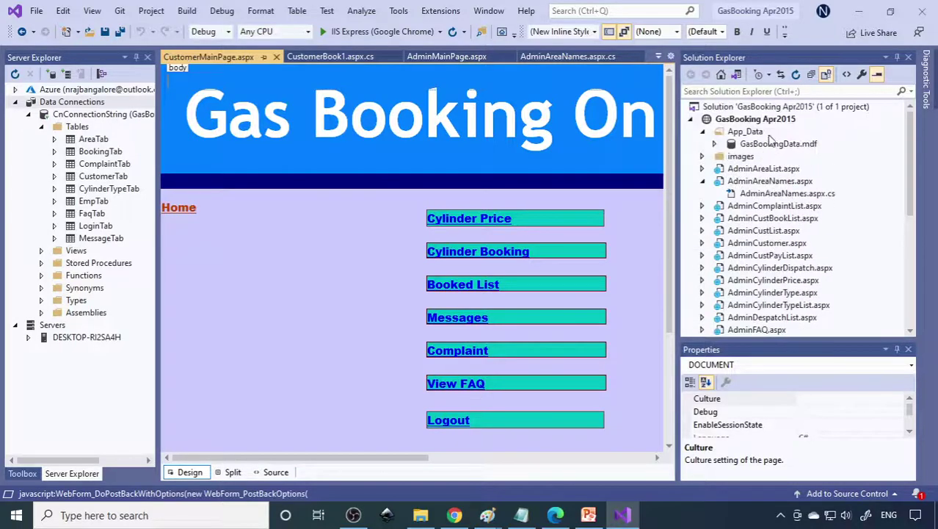
- Run the GasBooking Apr2015 site in Chrome and log in as the admin
{"action": "left_click", "coordinate": [764, 119]}
{"action": "left_click", "coordinate": [367, 31]}
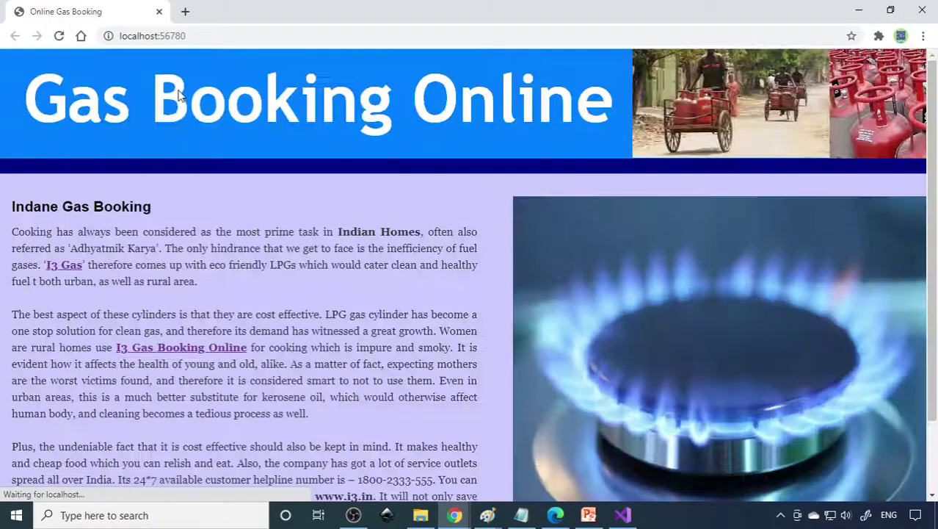
{"action": "scroll", "coordinate": [696, 364], "scroll_direction": "down", "scroll_amount": 1}
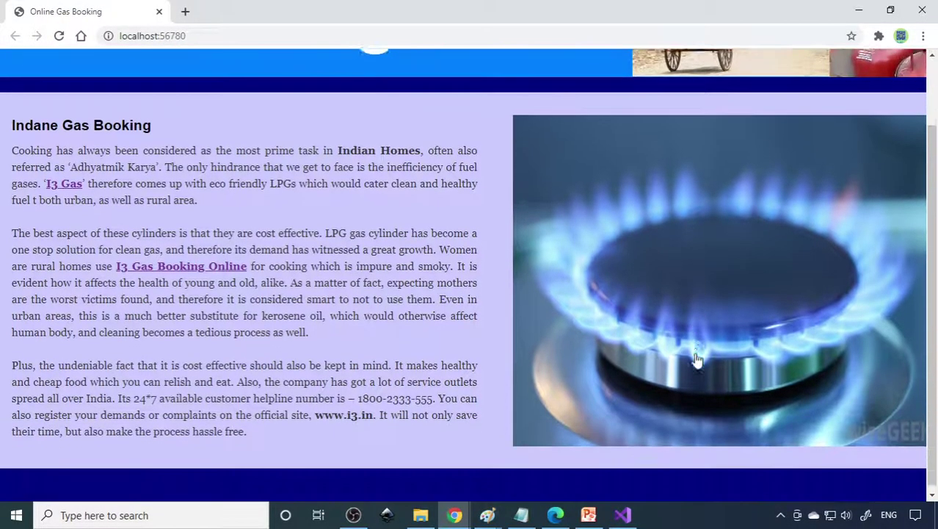
{"action": "left_click", "coordinate": [699, 337]}
{"action": "left_click", "coordinate": [71, 310]}
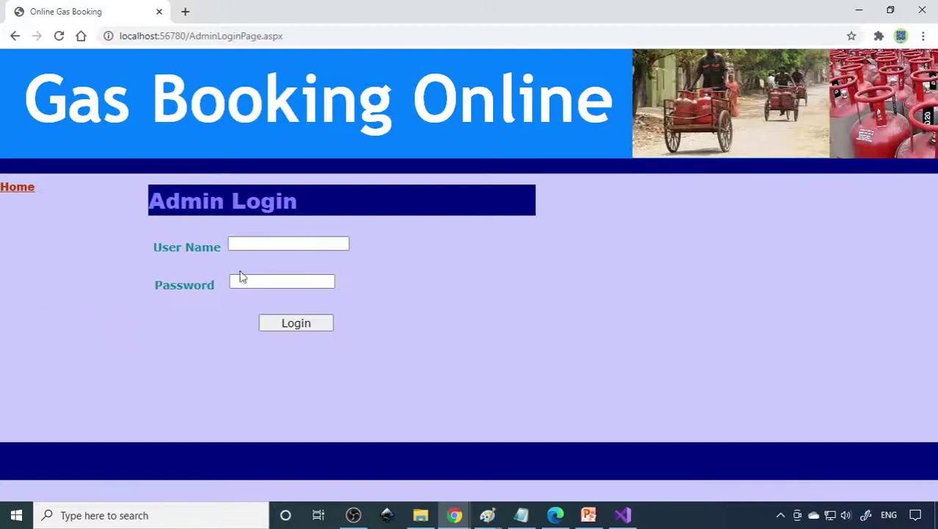
{"action": "left_click", "coordinate": [285, 239]}
{"action": "type", "text": "admin"}
{"action": "left_click", "coordinate": [260, 268]}
{"action": "left_click", "coordinate": [266, 282]}
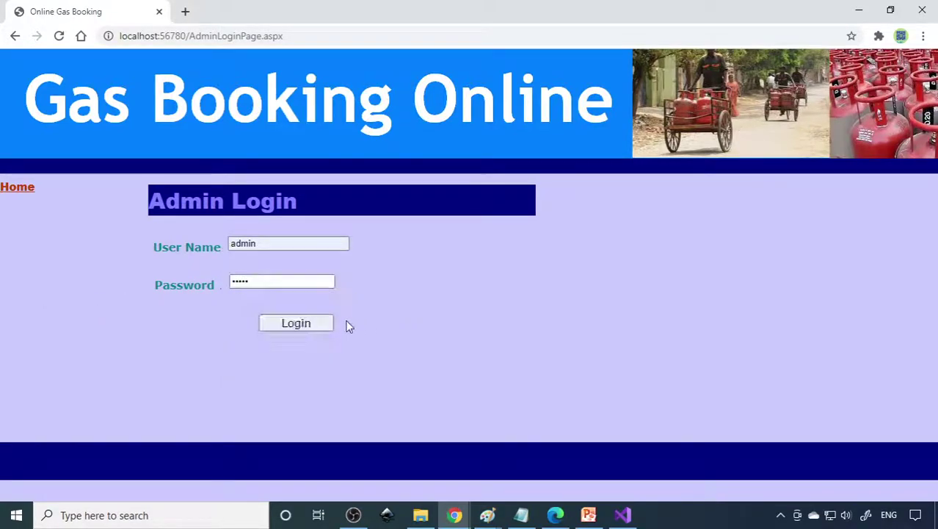
{"action": "left_click", "coordinate": [303, 324]}
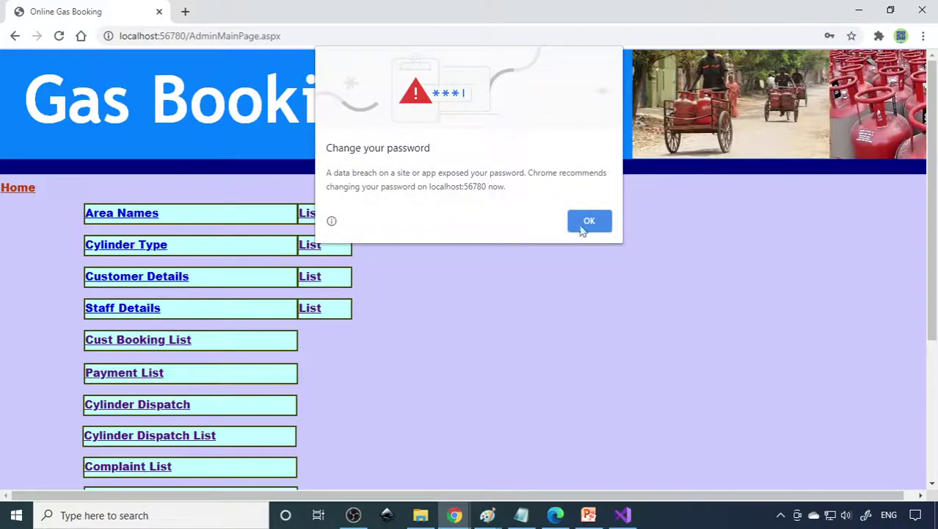
{"action": "left_click", "coordinate": [570, 227]}
- Review the Area Names and Cylinder Type lists and their entry forms
{"action": "left_click", "coordinate": [309, 212]}
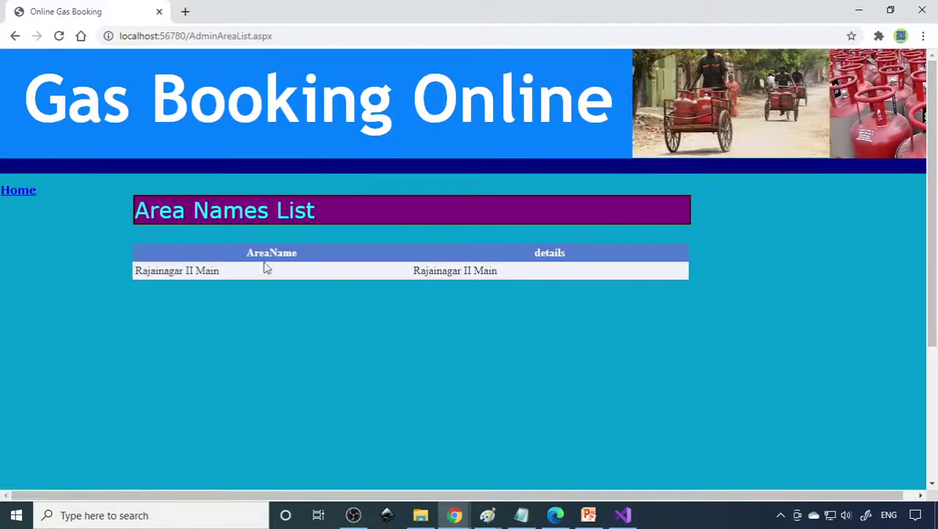
{"action": "left_click", "coordinate": [17, 193]}
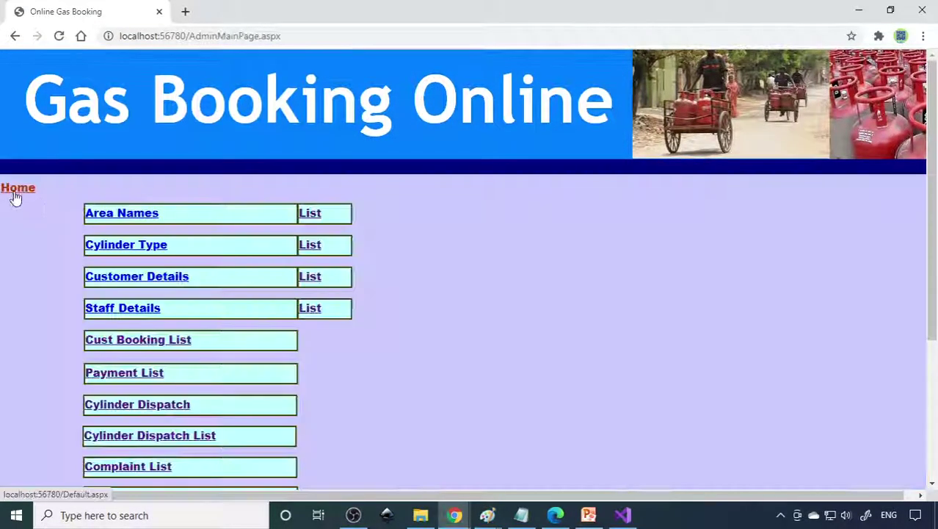
{"action": "left_click", "coordinate": [152, 218]}
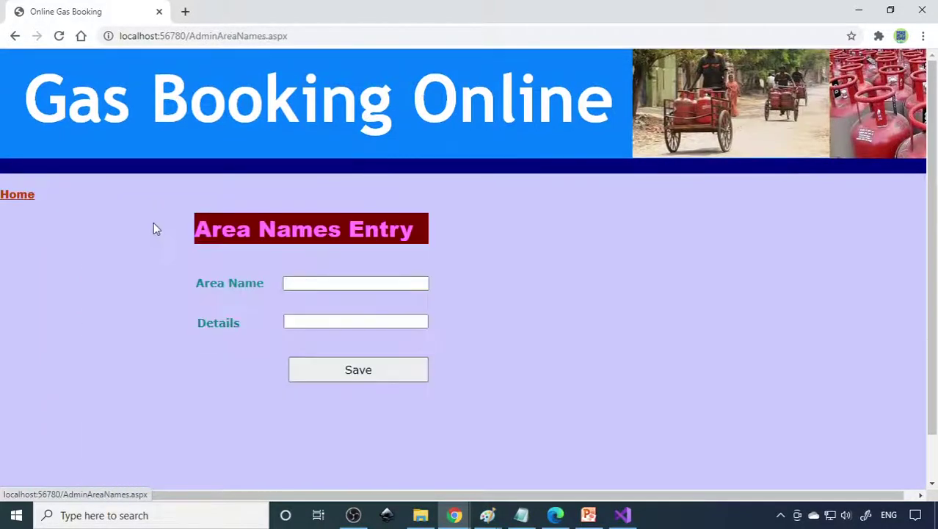
{"action": "left_click", "coordinate": [27, 200]}
{"action": "left_click", "coordinate": [319, 250]}
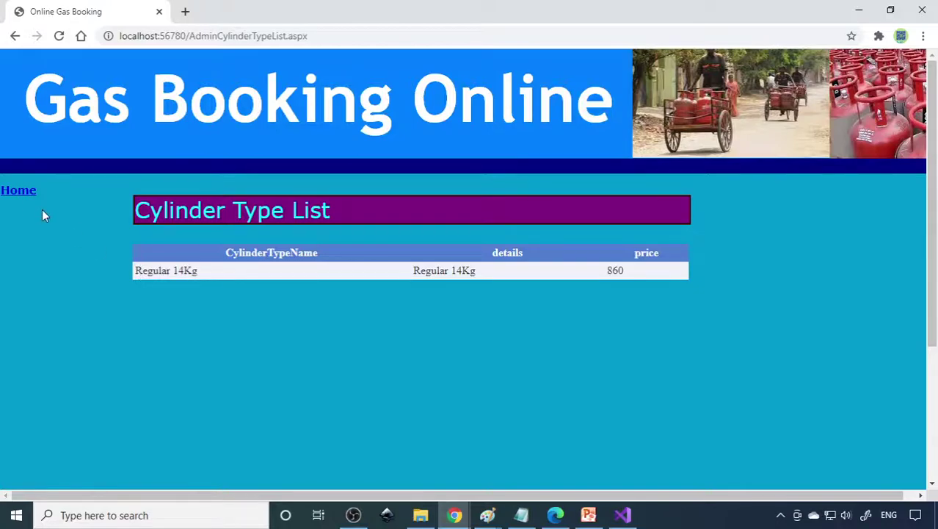
{"action": "left_click", "coordinate": [20, 192]}
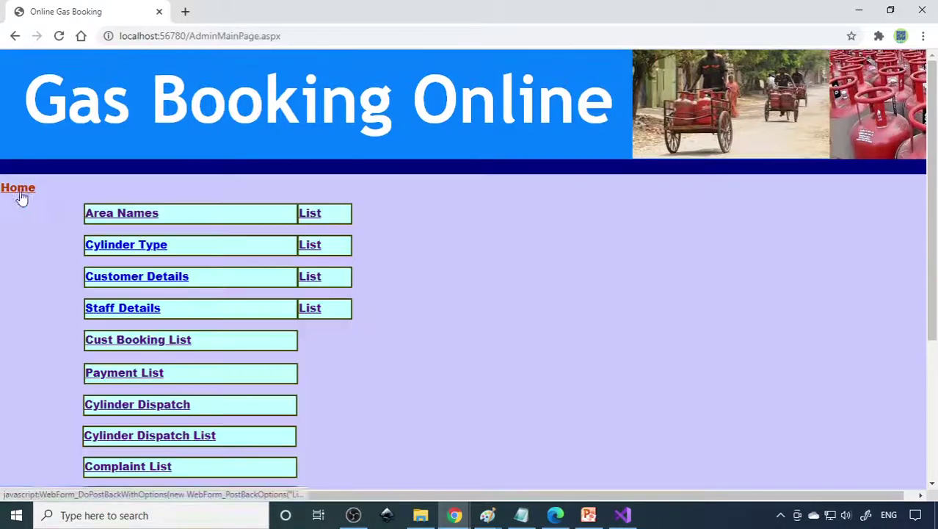
{"action": "left_click", "coordinate": [144, 243]}
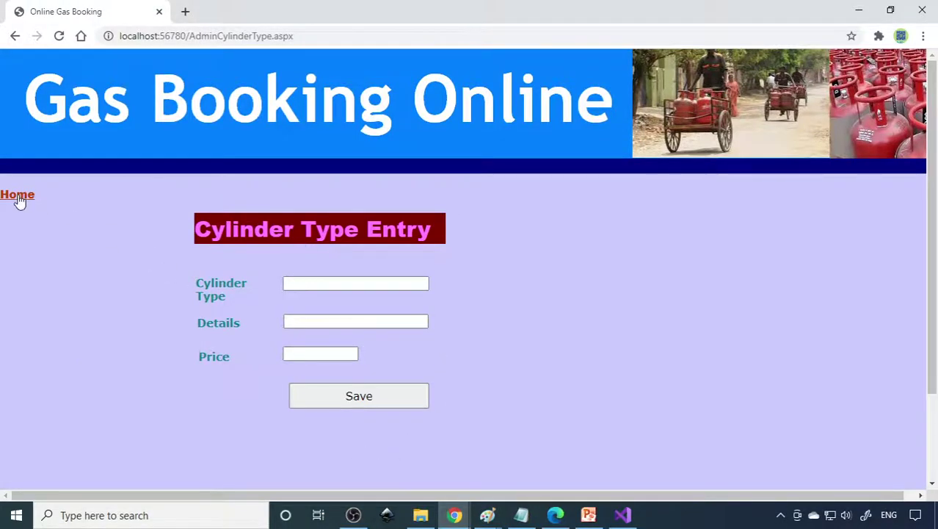
{"action": "left_click", "coordinate": [17, 195]}
- Open the Customer Entry Form and scroll through its fields
{"action": "left_click", "coordinate": [176, 277]}
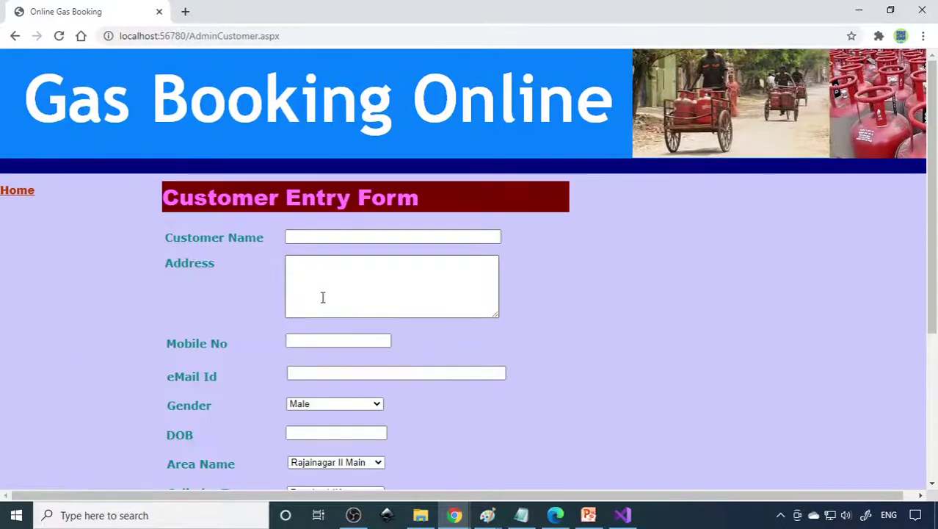
{"action": "scroll", "coordinate": [352, 445], "scroll_direction": "down", "scroll_amount": 2}
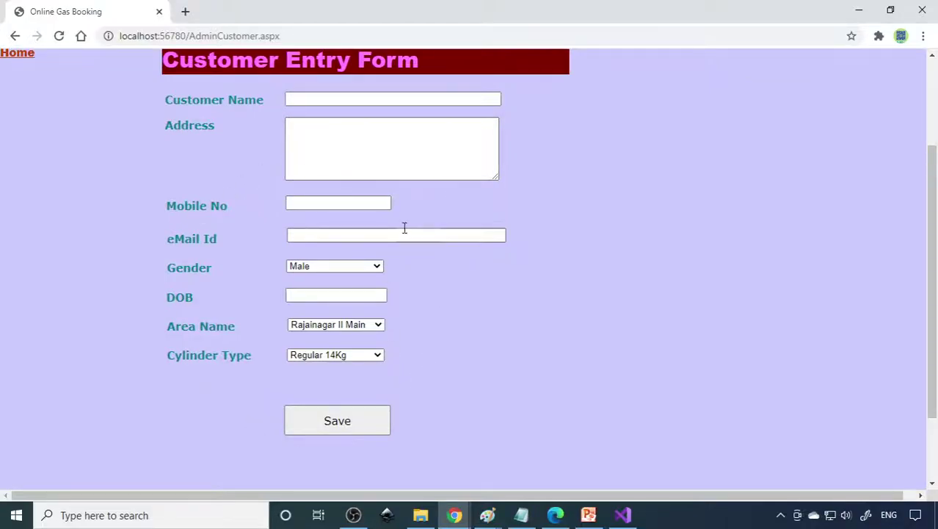
{"action": "scroll", "coordinate": [403, 233], "scroll_direction": "up", "scroll_amount": 2}
{"action": "scroll", "coordinate": [309, 416], "scroll_direction": "down", "scroll_amount": 2}
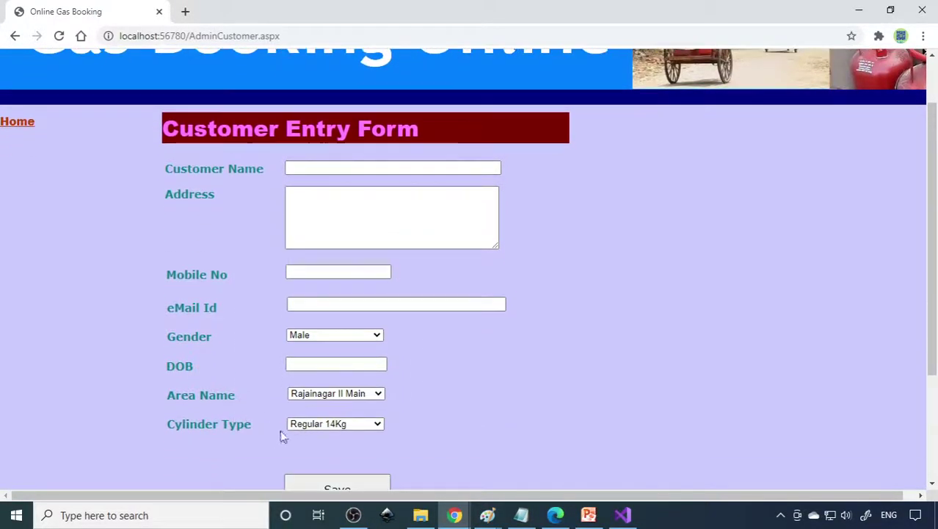
{"action": "scroll", "coordinate": [335, 421], "scroll_direction": "up", "scroll_amount": 2}
- Review the customer list and the staff member list from the admin menu
{"action": "left_click", "coordinate": [30, 198]}
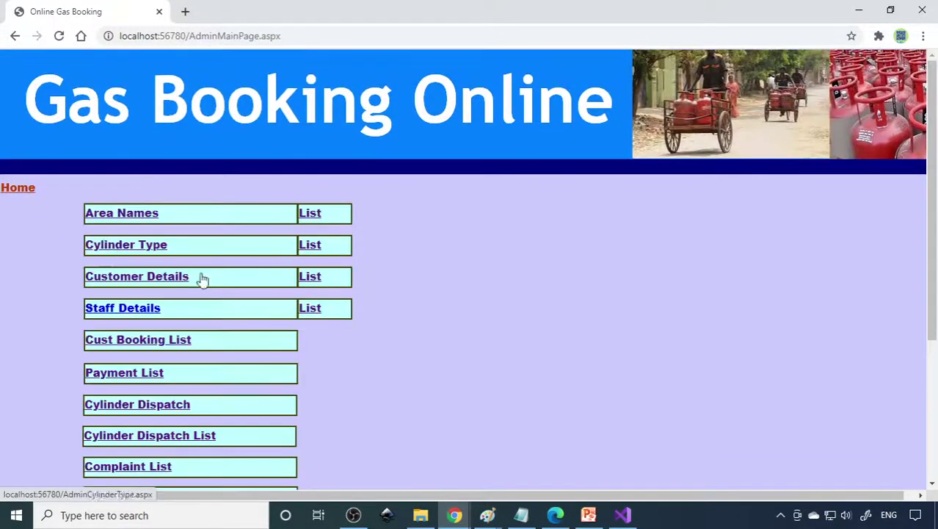
{"action": "left_click", "coordinate": [320, 280]}
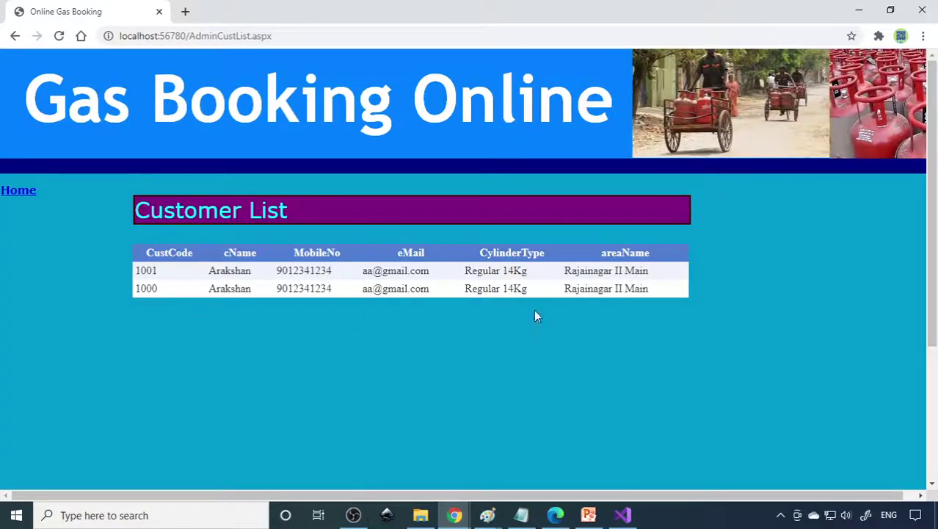
{"action": "left_click", "coordinate": [25, 197]}
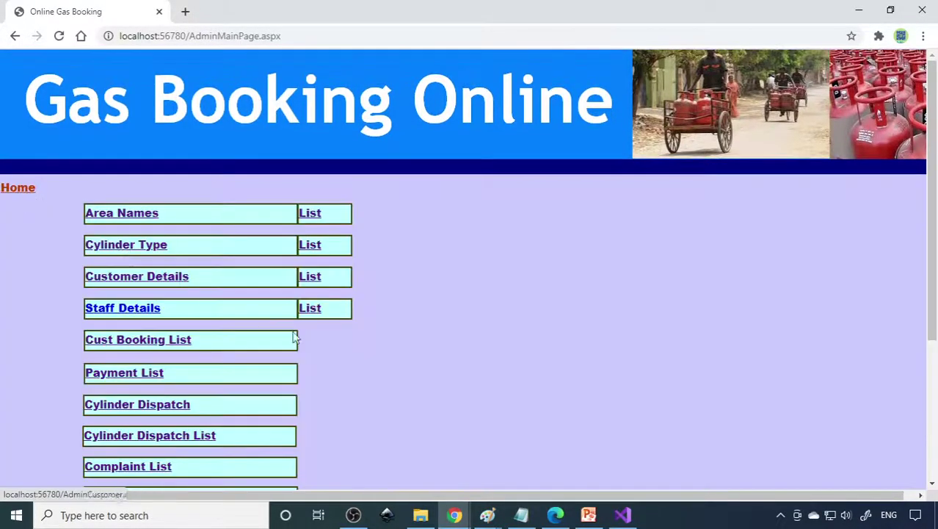
{"action": "scroll", "coordinate": [310, 339], "scroll_direction": "down", "scroll_amount": 2}
{"action": "left_click", "coordinate": [319, 171]}
{"action": "left_click", "coordinate": [33, 192]}
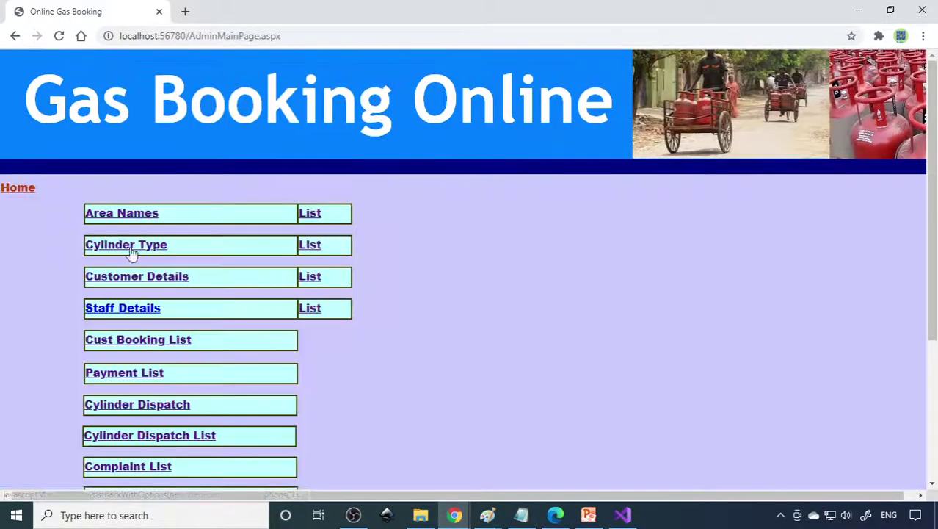
{"action": "scroll", "coordinate": [294, 293], "scroll_direction": "down", "scroll_amount": 2}
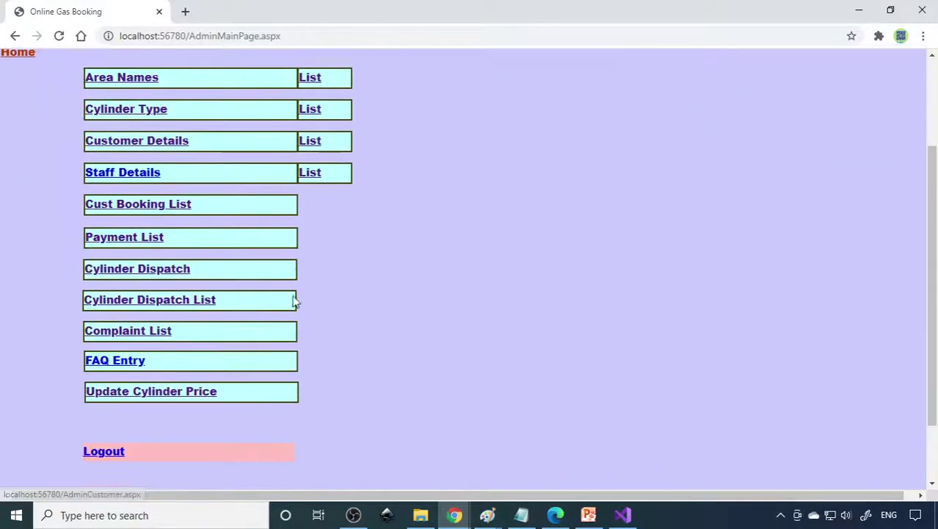
- Review the cylinder booking list and payment list, highlighting the pending booking's row
{"action": "left_click", "coordinate": [150, 209]}
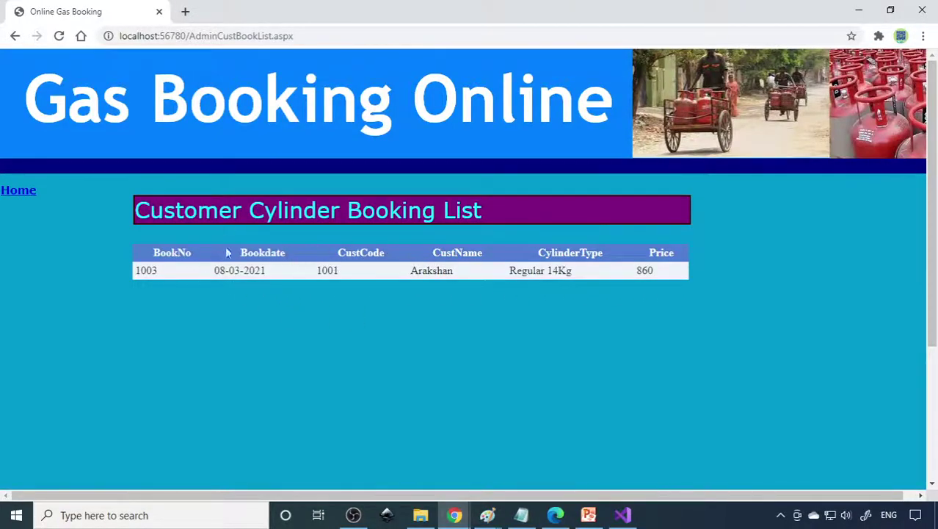
{"action": "left_click", "coordinate": [31, 193]}
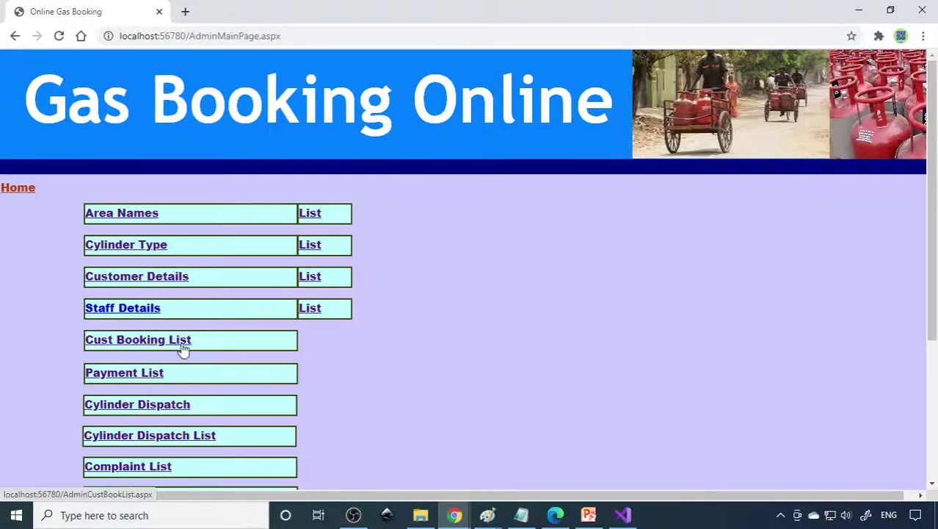
{"action": "scroll", "coordinate": [201, 371], "scroll_direction": "down", "scroll_amount": 1}
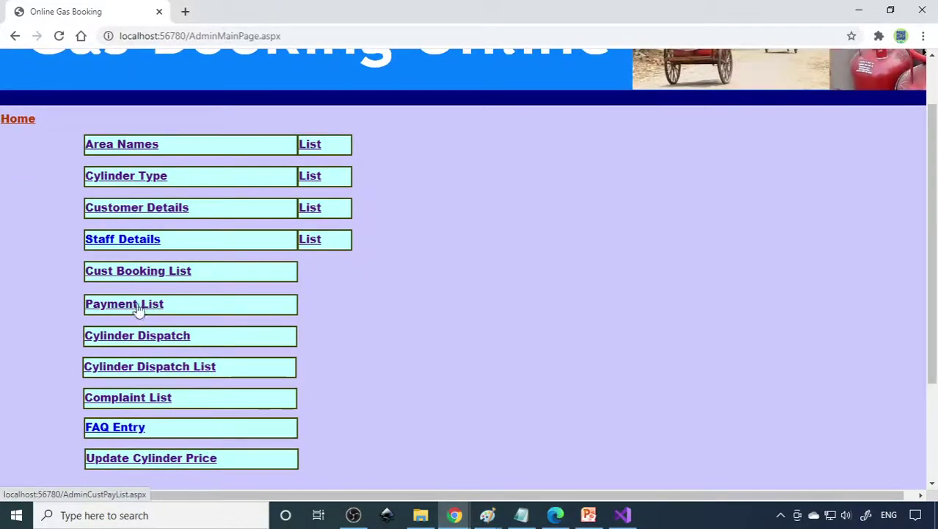
{"action": "left_click", "coordinate": [136, 307]}
{"action": "left_click_drag", "start_coordinate": [213, 271], "coordinate": [688, 274]}
{"action": "left_click", "coordinate": [29, 192]}
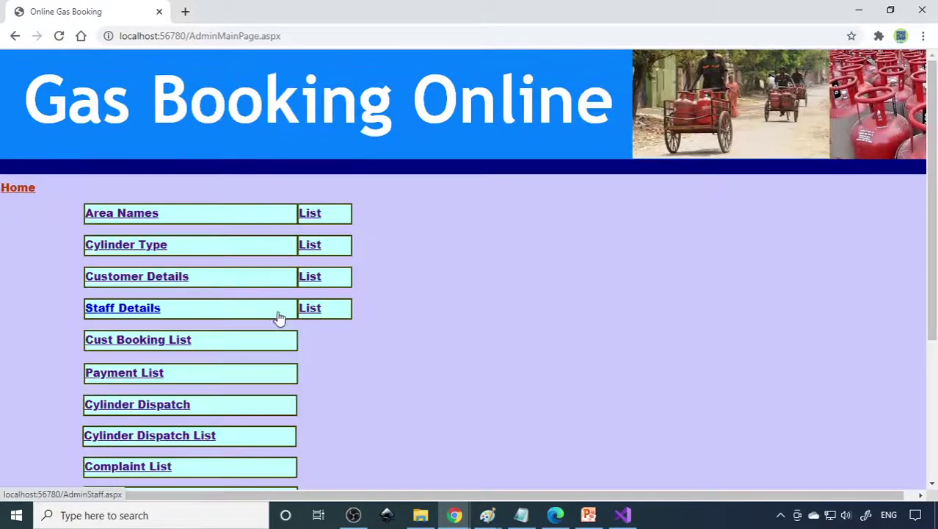
{"action": "scroll", "coordinate": [278, 316], "scroll_direction": "down", "scroll_amount": 2}
- Despatch the pending Regular 14Kg booking and confirm the dispatch page is now empty
{"action": "left_click", "coordinate": [148, 269]}
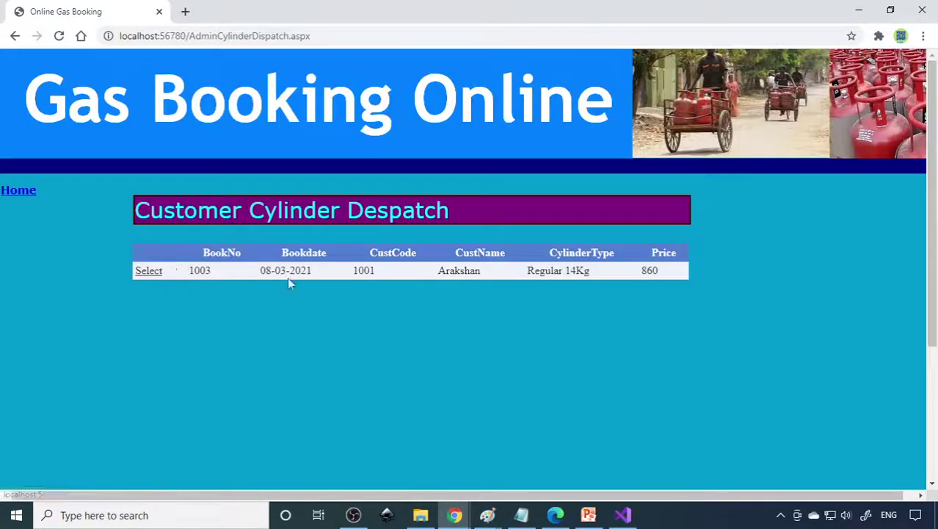
{"action": "left_click", "coordinate": [147, 272]}
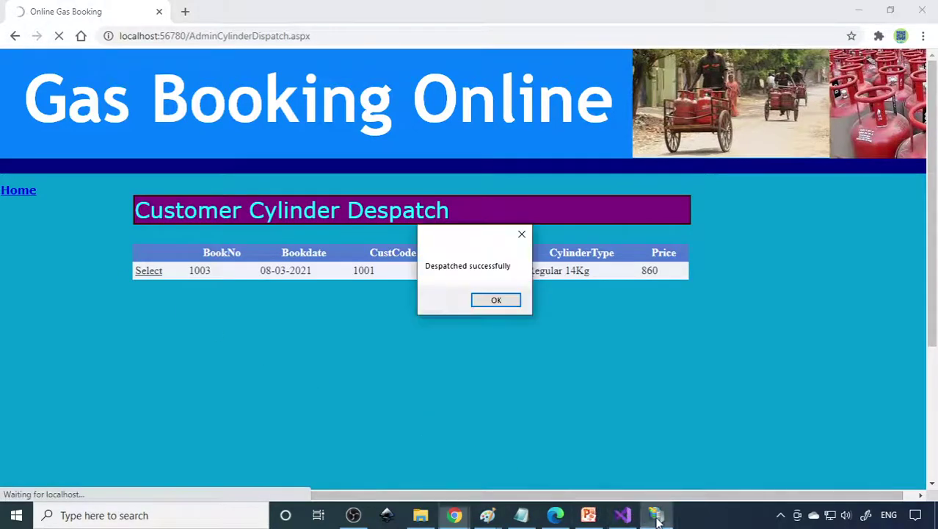
{"action": "left_click", "coordinate": [503, 299]}
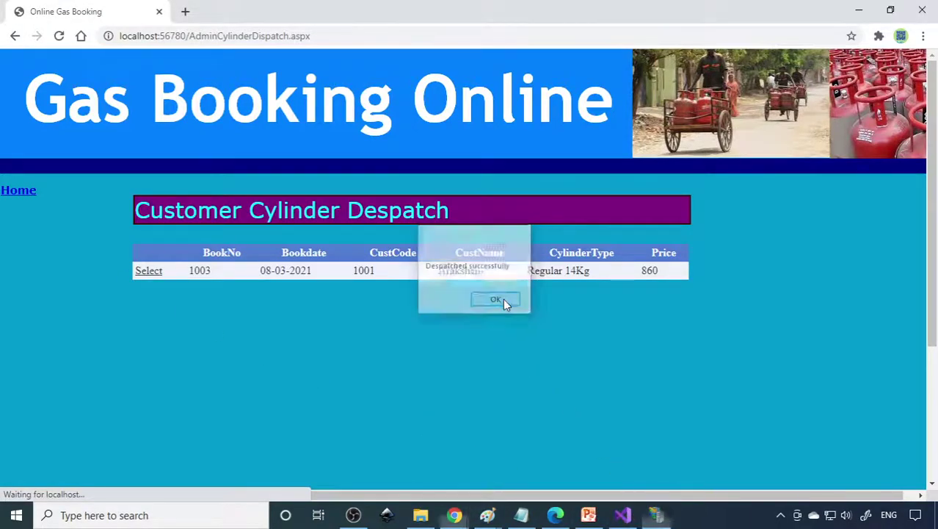
{"action": "left_click", "coordinate": [15, 189]}
{"action": "left_click", "coordinate": [137, 405]}
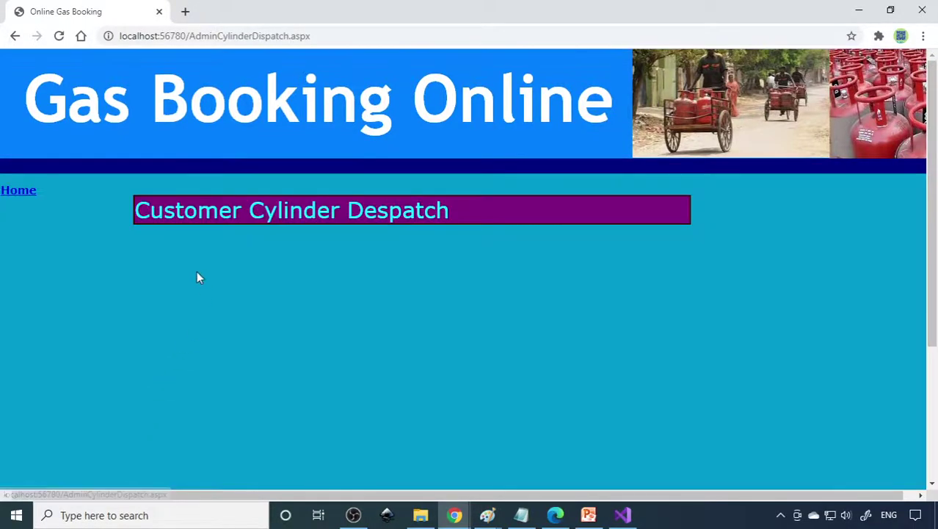
{"action": "left_click", "coordinate": [20, 191]}
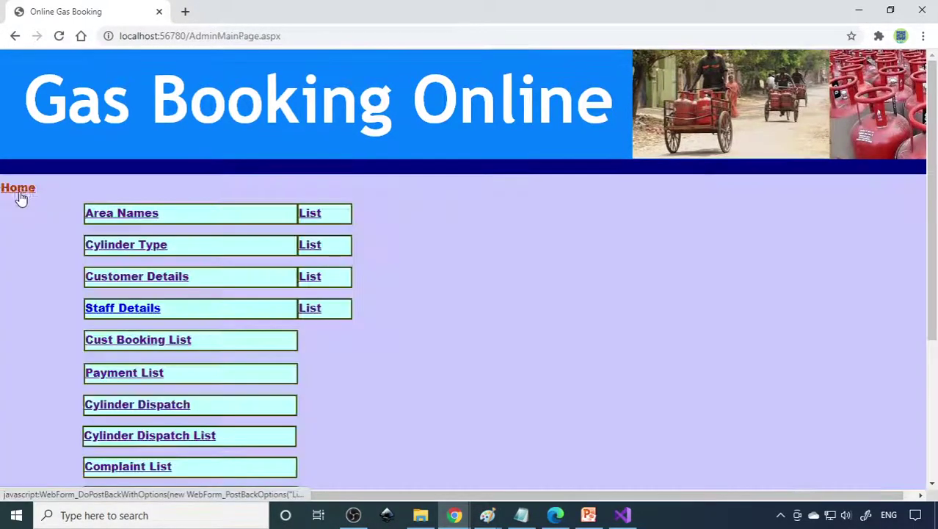
- Review the despatched cylinders list, the complaint list and the cylinder price update form
{"action": "scroll", "coordinate": [260, 350], "scroll_direction": "down", "scroll_amount": 2}
{"action": "left_click", "coordinate": [159, 299]}
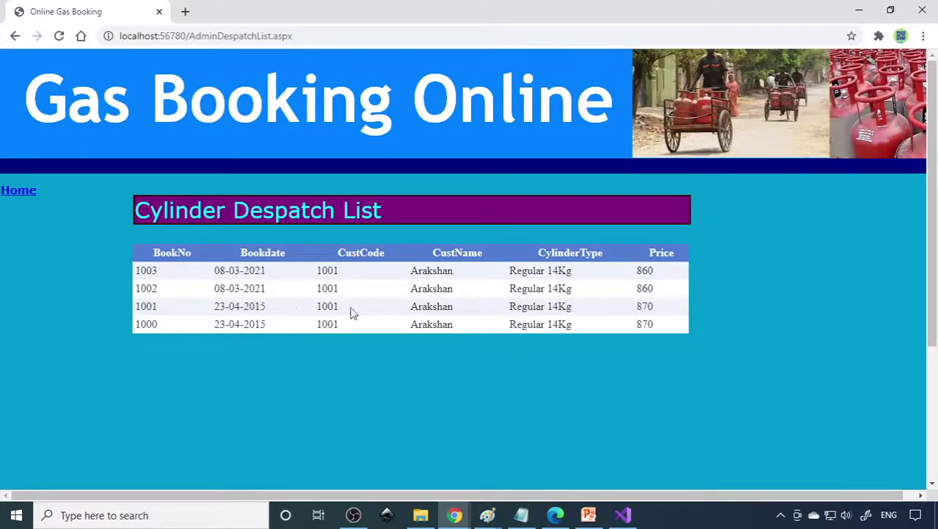
{"action": "left_click", "coordinate": [22, 191]}
{"action": "scroll", "coordinate": [227, 349], "scroll_direction": "down", "scroll_amount": 3}
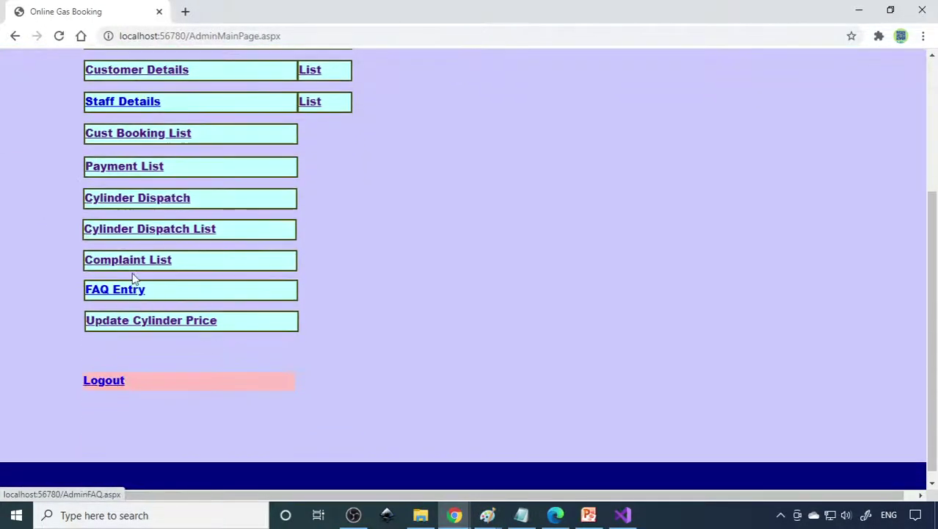
{"action": "left_click", "coordinate": [145, 263]}
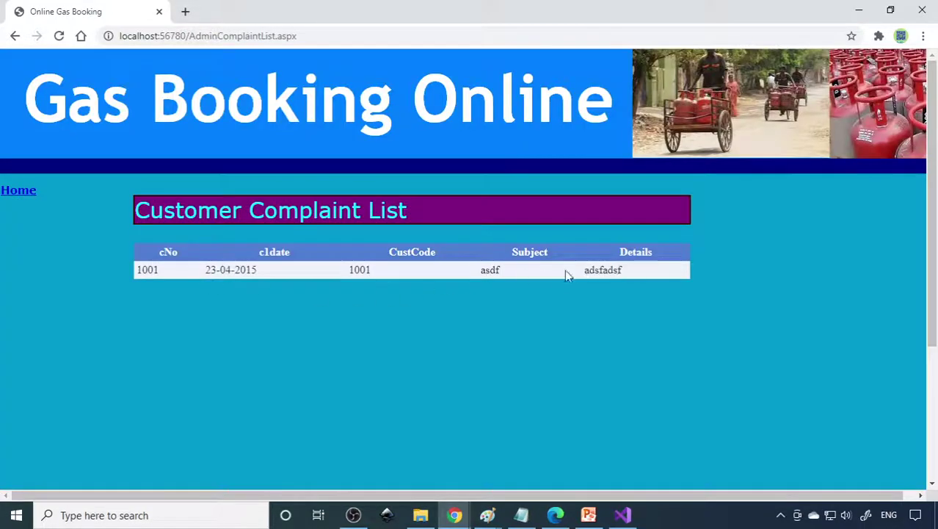
{"action": "left_click", "coordinate": [18, 190]}
{"action": "scroll", "coordinate": [222, 425], "scroll_direction": "down", "scroll_amount": 3}
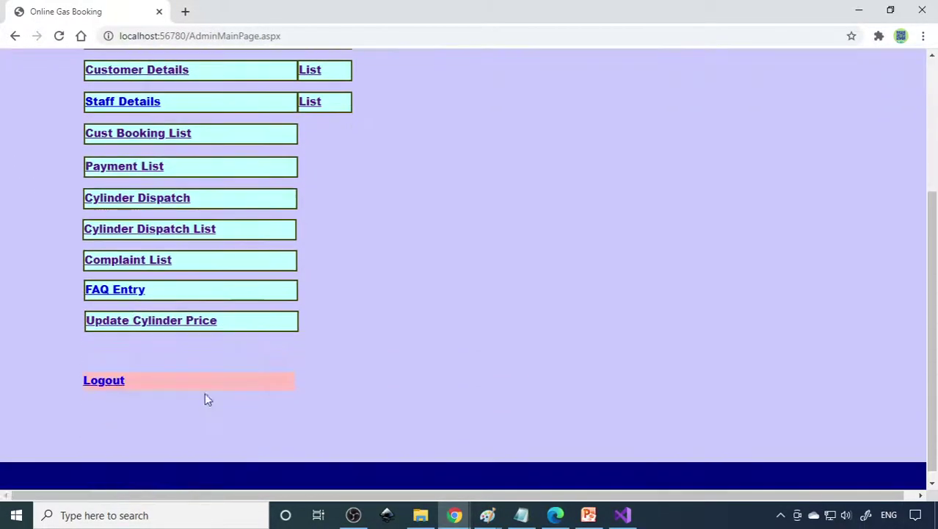
{"action": "left_click", "coordinate": [177, 331]}
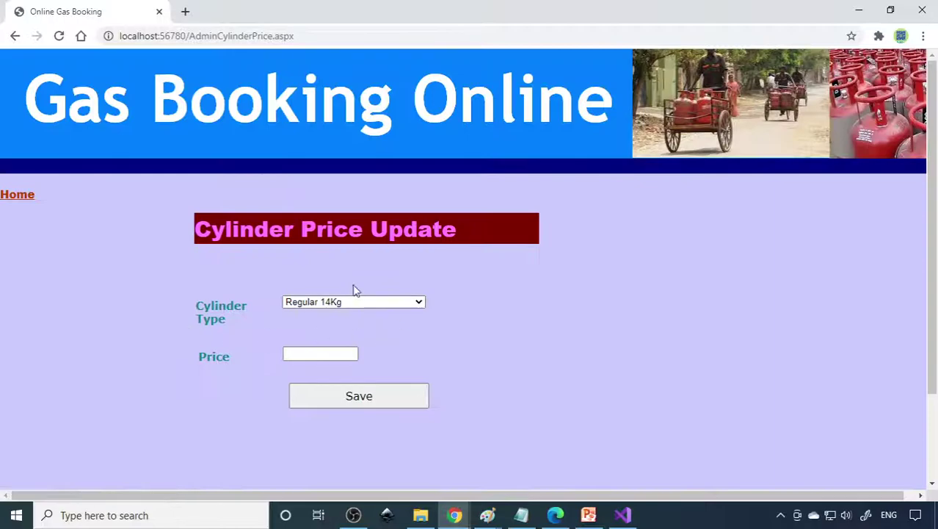
{"action": "left_click", "coordinate": [18, 195]}
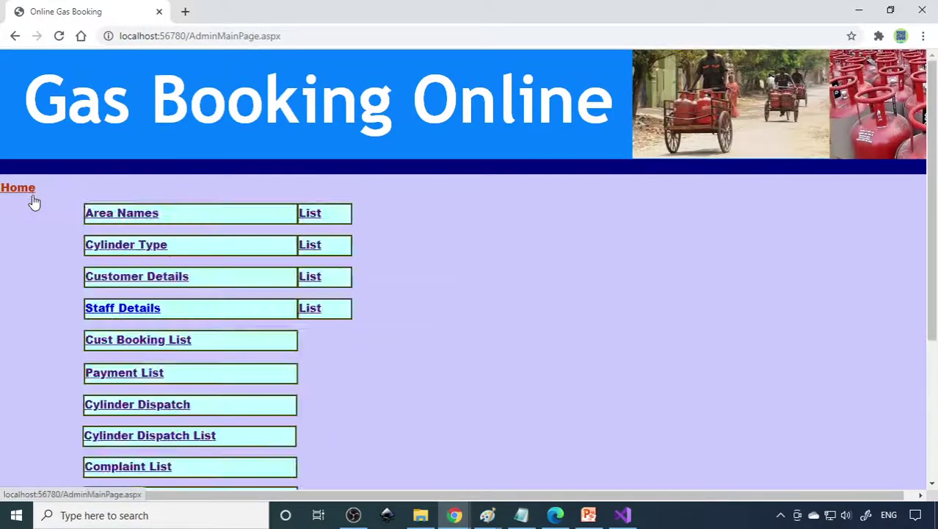
- Copy the site address and load it in a new Chrome tab
{"action": "left_click_drag", "start_coordinate": [185, 35], "coordinate": [79, 36]}
{"action": "key", "text": "ctrl+c"}
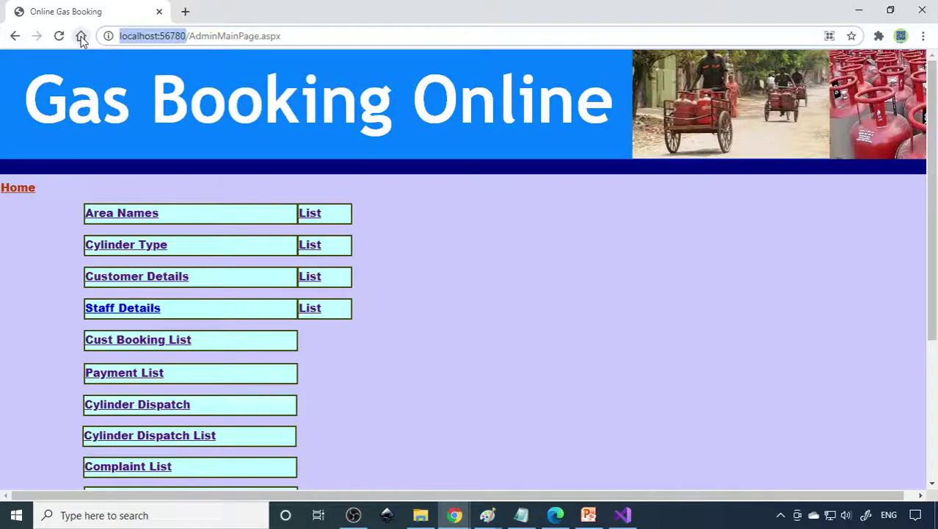
{"action": "left_click", "coordinate": [185, 11]}
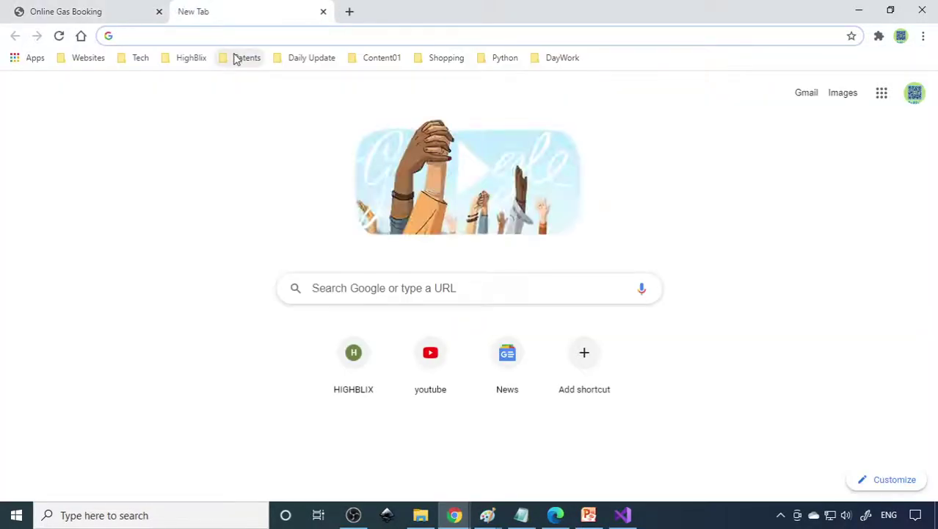
{"action": "key", "text": "ctrl+v"}
{"action": "key", "text": "Return"}
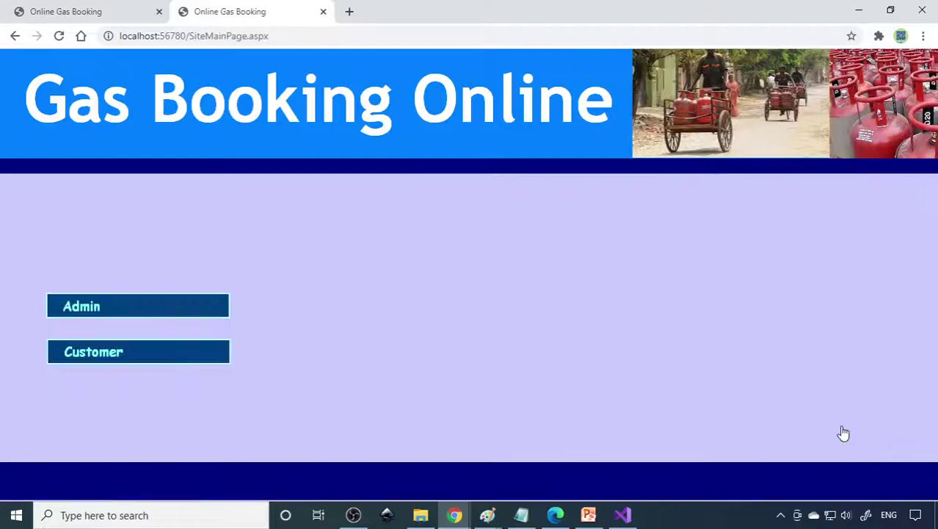
- Log in to the customer area with the customer's id and password
{"action": "left_click", "coordinate": [105, 352]}
{"action": "left_click", "coordinate": [299, 238]}
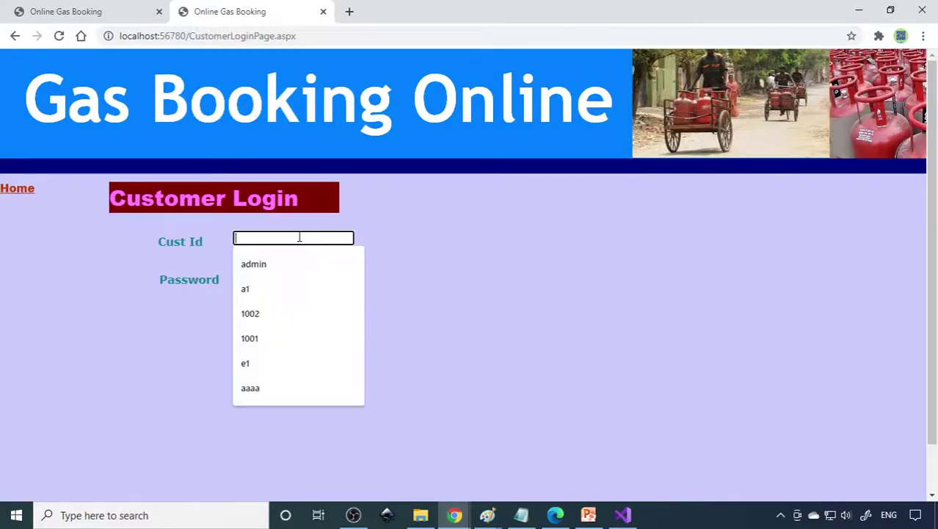
{"action": "type", "text": "1000"}
{"action": "left_click", "coordinate": [456, 245]}
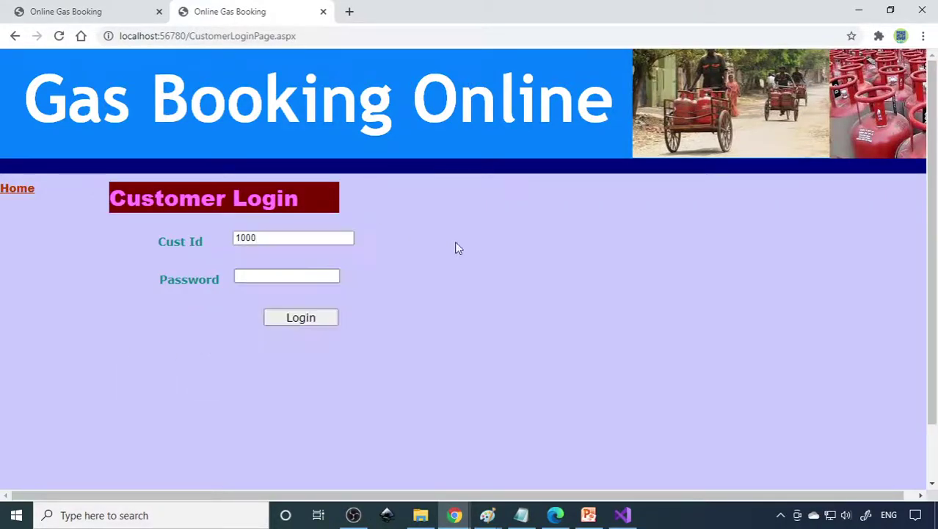
{"action": "left_click", "coordinate": [287, 278]}
{"action": "type", "text": "1234"}
{"action": "left_click", "coordinate": [297, 321]}
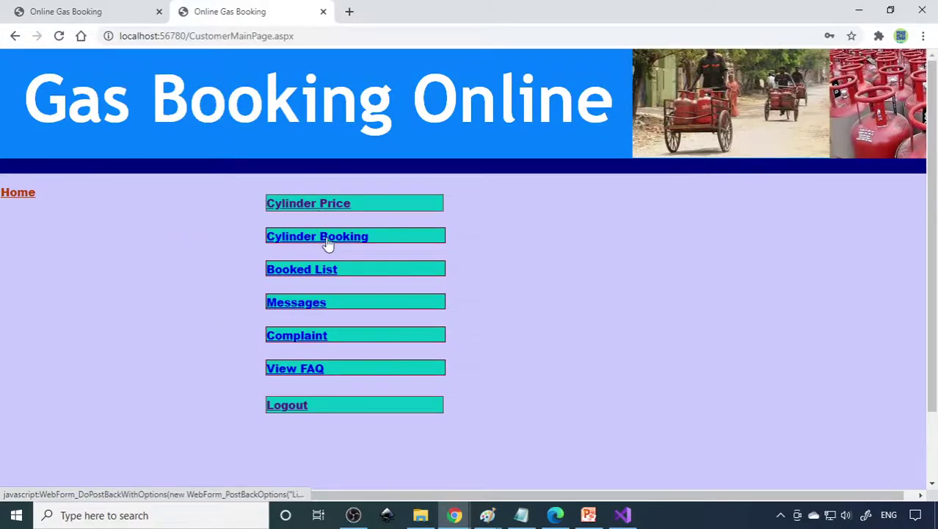
- Book a Regular 14Kg cylinder for 860, entering credit card payment details, and submit it
{"action": "left_click", "coordinate": [328, 237]}
{"action": "left_click", "coordinate": [286, 314]}
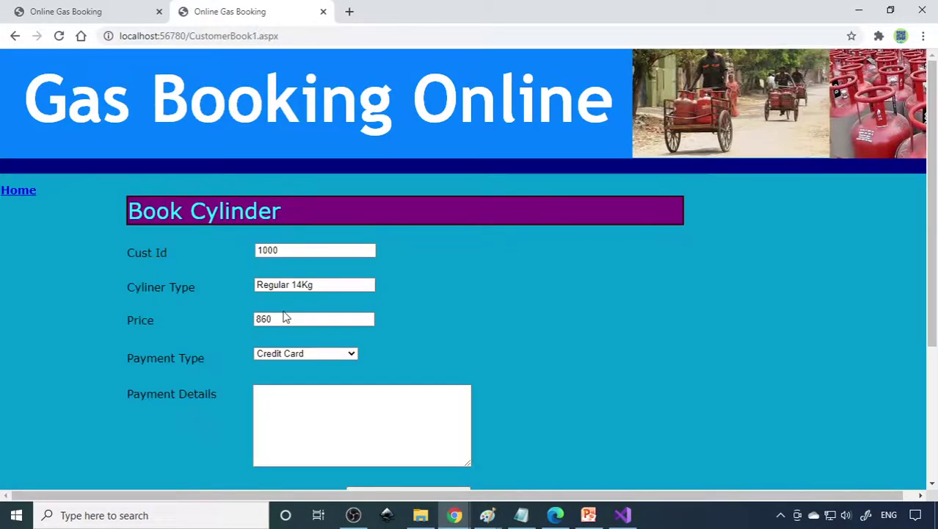
{"action": "left_click", "coordinate": [324, 410]}
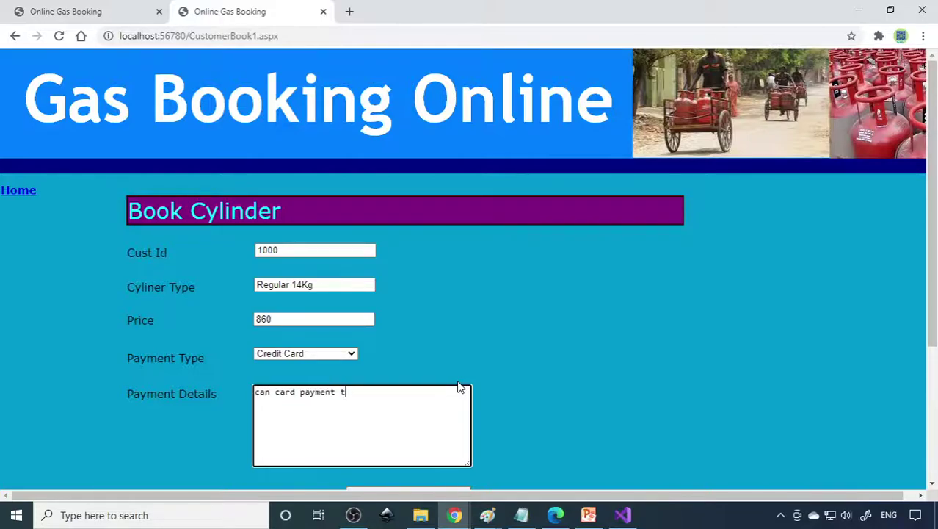
{"action": "type", "text": "can card payment tran no 23423423"}
{"action": "scroll", "coordinate": [390, 354], "scroll_direction": "down", "scroll_amount": 3}
{"action": "left_click", "coordinate": [400, 298]}
{"action": "left_click", "coordinate": [535, 301]}
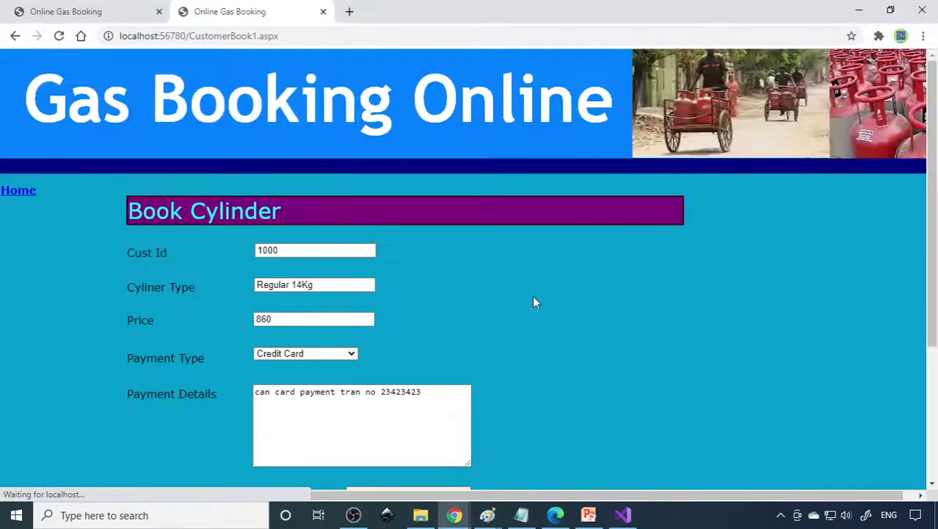
{"action": "left_click", "coordinate": [16, 191]}
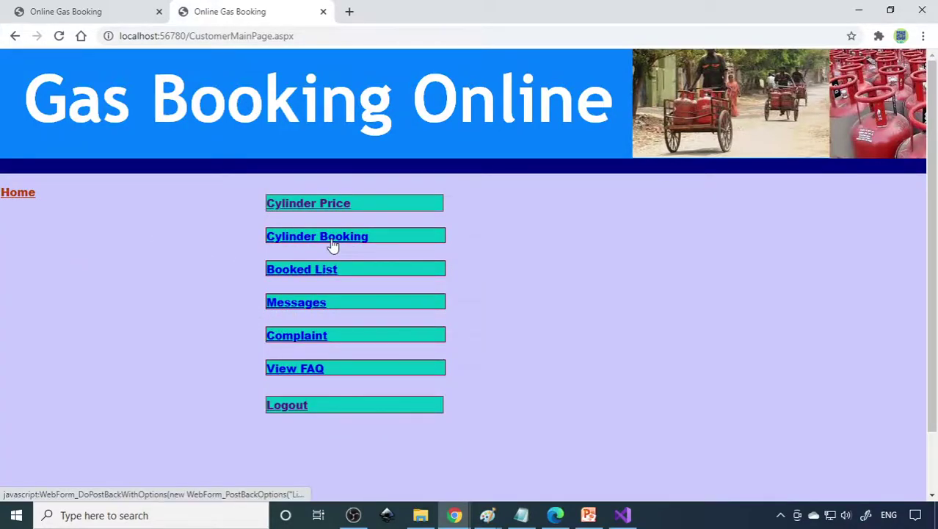
{"action": "left_click", "coordinate": [307, 271]}
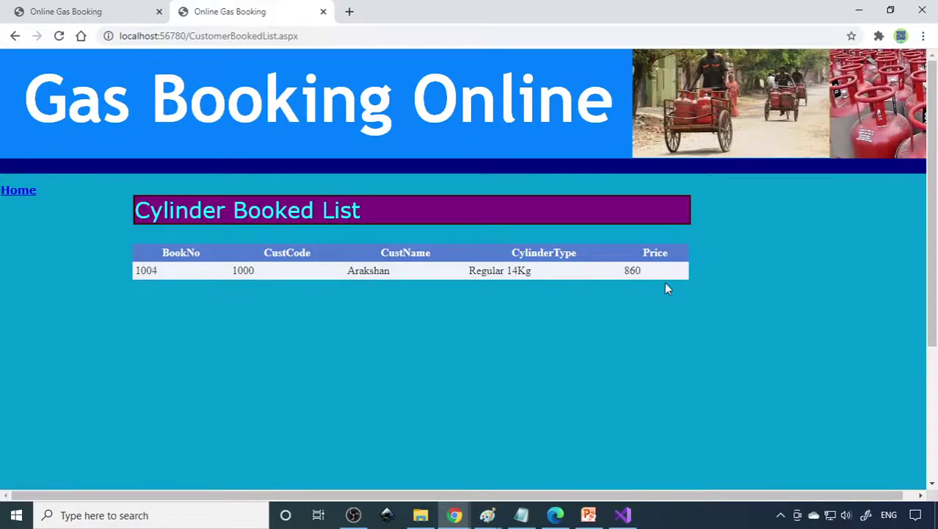
{"action": "left_click", "coordinate": [30, 193]}
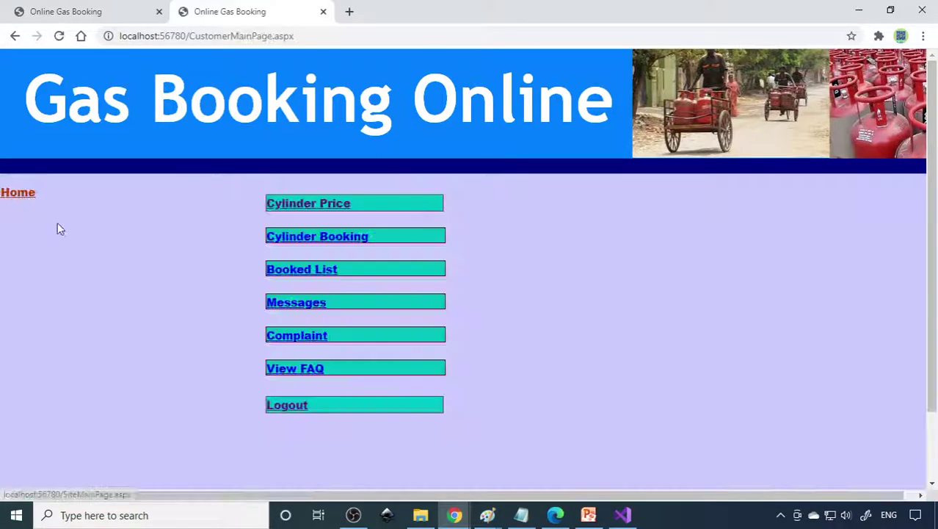
{"action": "left_click", "coordinate": [299, 305]}
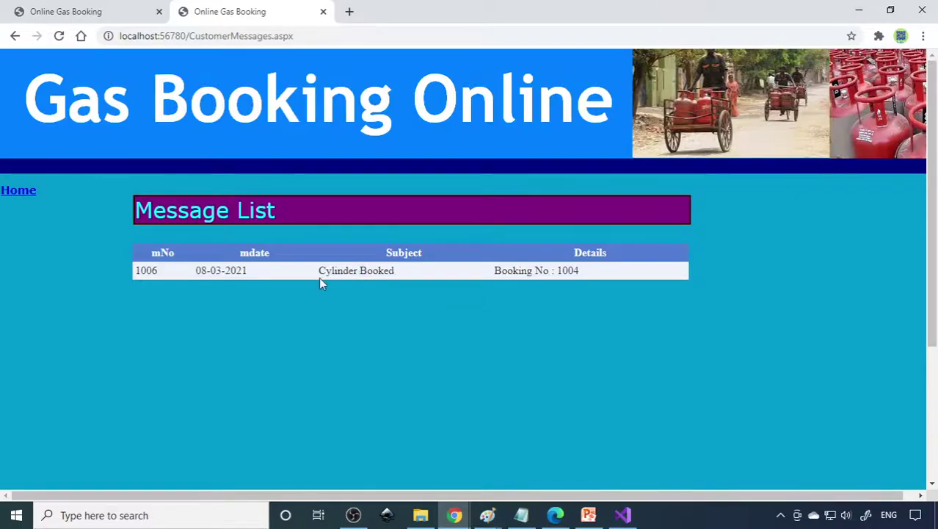
{"action": "left_click", "coordinate": [27, 192]}
- In the admin tab, review the booking list and highlight the newest payment row
{"action": "left_click", "coordinate": [118, 19]}
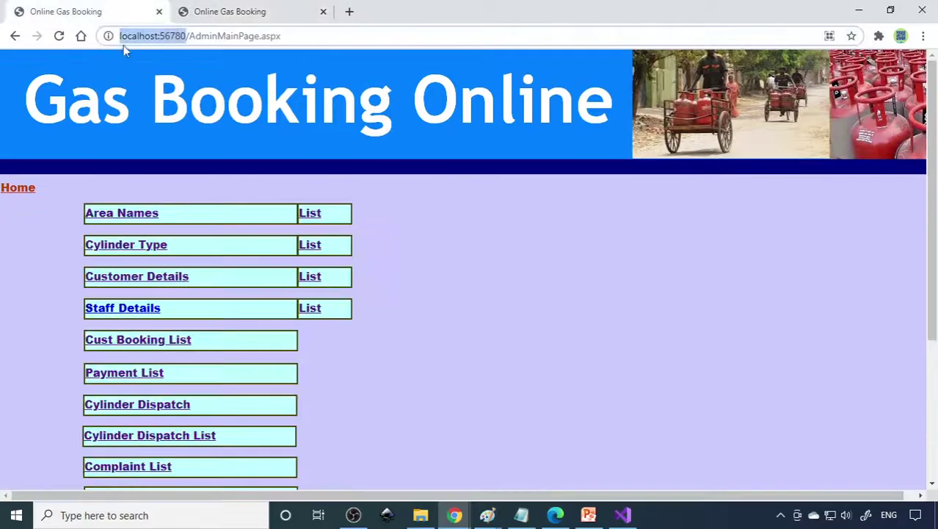
{"action": "scroll", "coordinate": [210, 335], "scroll_direction": "down", "scroll_amount": 1}
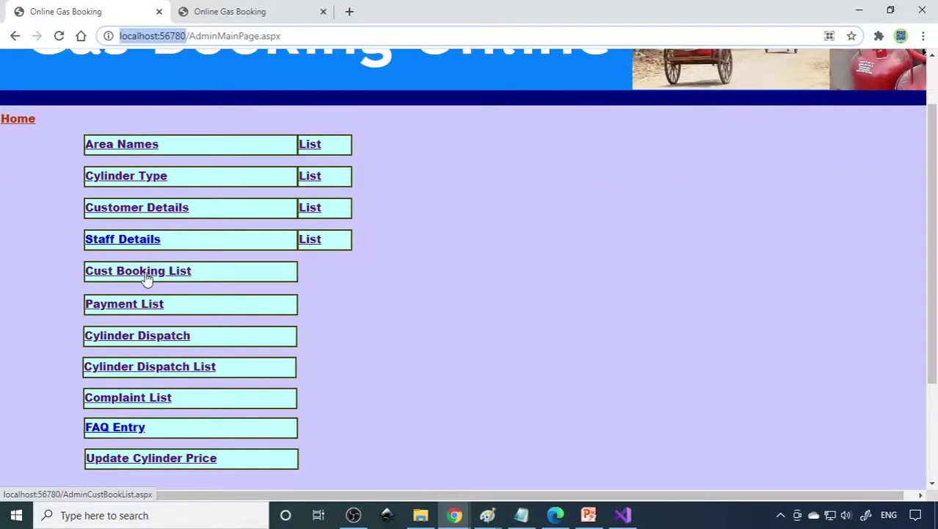
{"action": "left_click", "coordinate": [140, 278]}
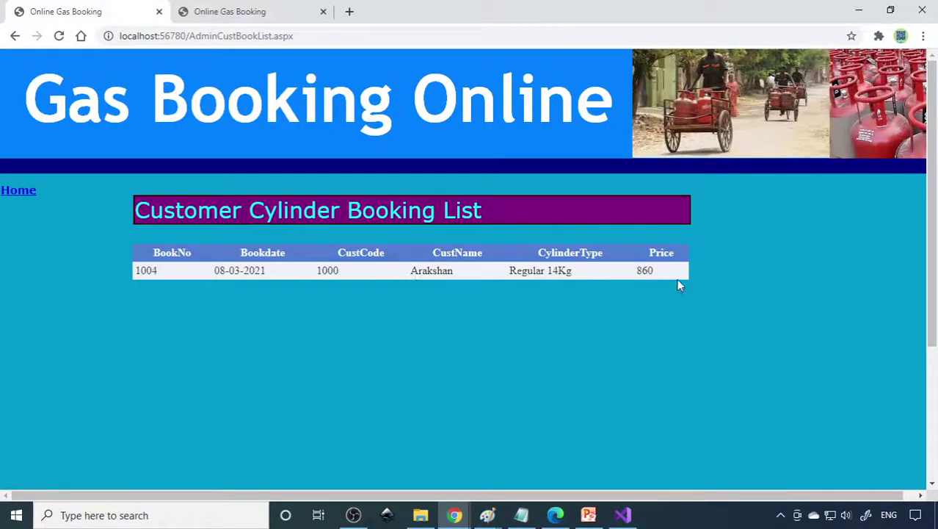
{"action": "left_click", "coordinate": [32, 193]}
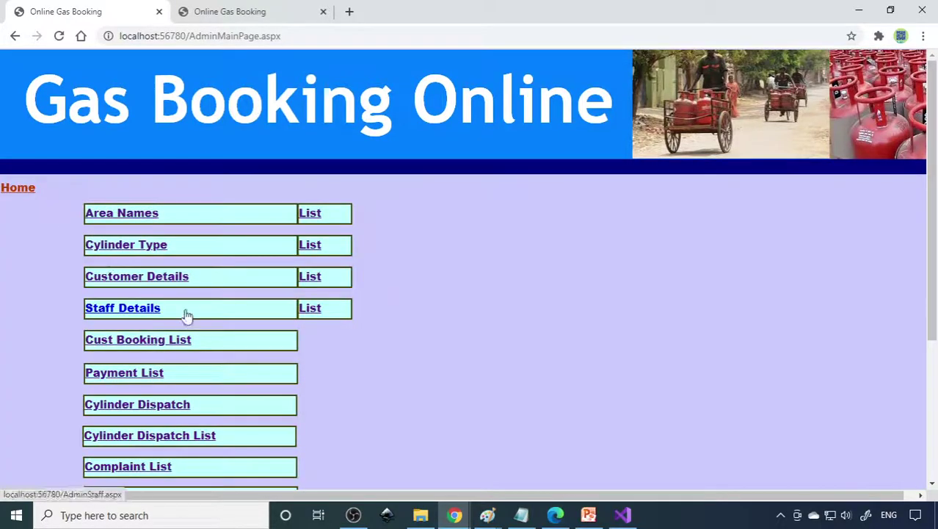
{"action": "left_click", "coordinate": [139, 379]}
{"action": "left_click_drag", "start_coordinate": [139, 269], "coordinate": [670, 268]}
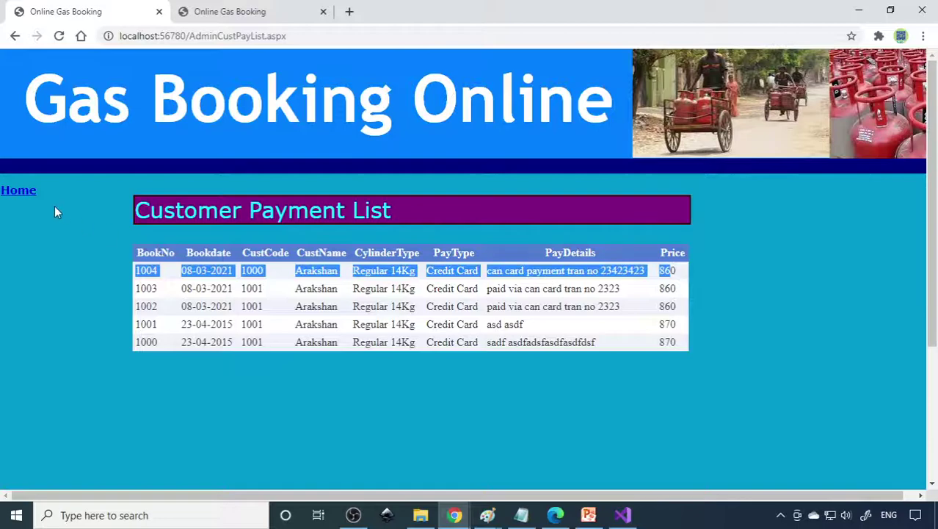
{"action": "left_click", "coordinate": [27, 193]}
{"action": "scroll", "coordinate": [117, 272], "scroll_direction": "down", "scroll_amount": 2}
- Dispatch the cylinder for the new booking from the Cylinder Dispatch page
{"action": "left_click", "coordinate": [131, 269]}
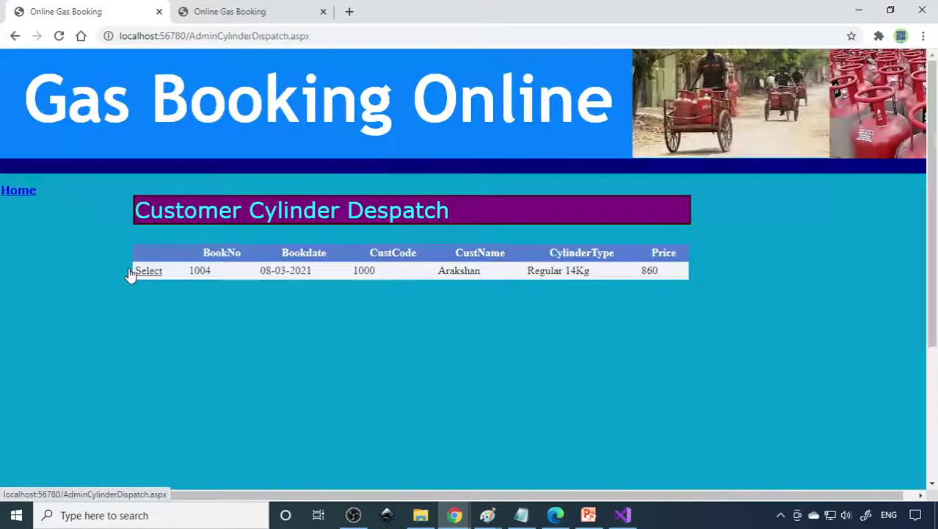
{"action": "left_click", "coordinate": [148, 271]}
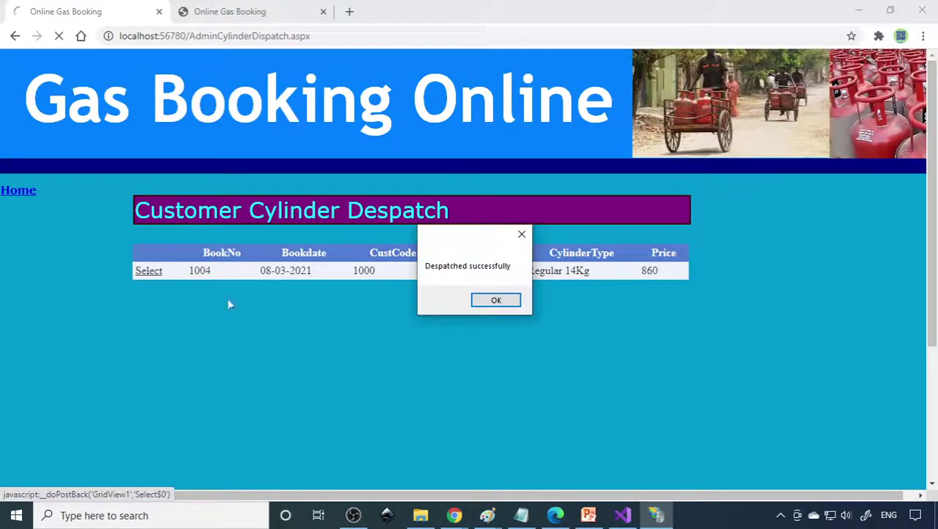
{"action": "left_click", "coordinate": [502, 301]}
{"action": "left_click", "coordinate": [22, 191]}
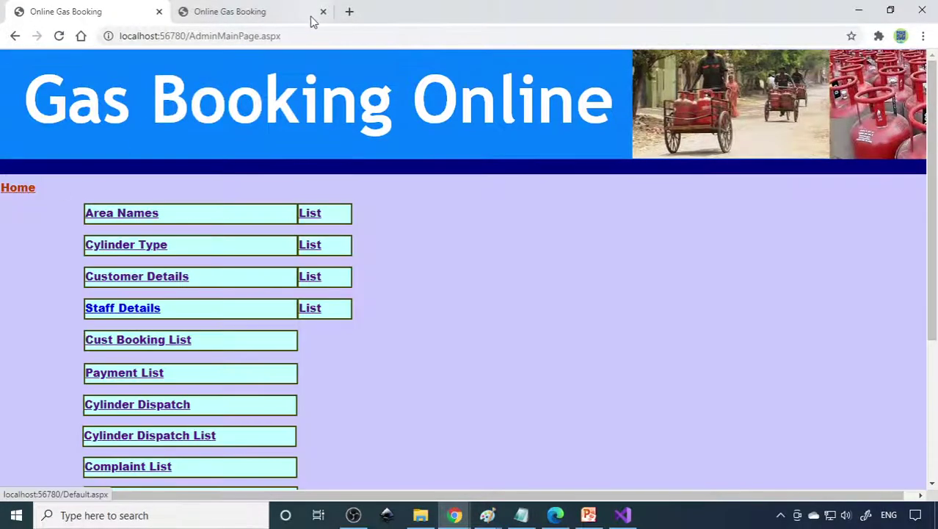
- Check the customer's messages for the Cylinder Despatched notice
{"action": "left_click", "coordinate": [257, 15]}
{"action": "left_click", "coordinate": [298, 304]}
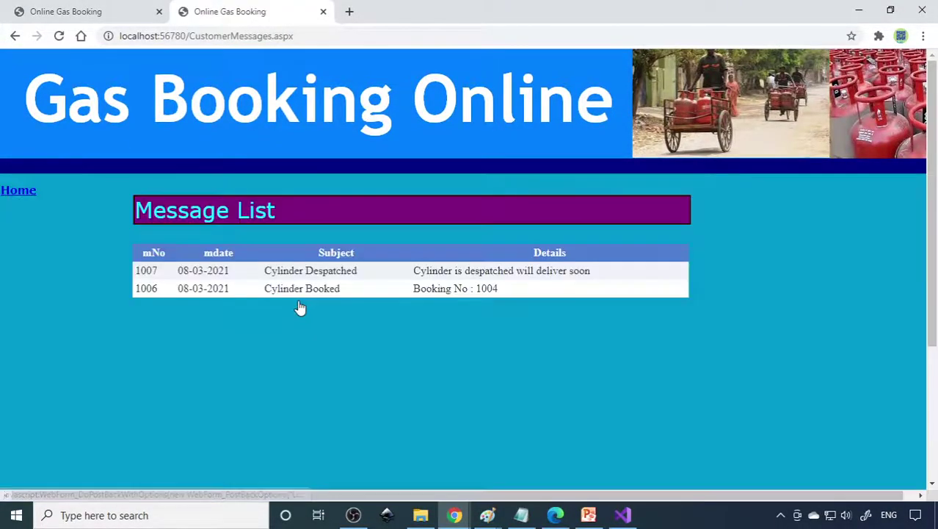
{"action": "left_click_drag", "start_coordinate": [267, 272], "coordinate": [361, 273]}
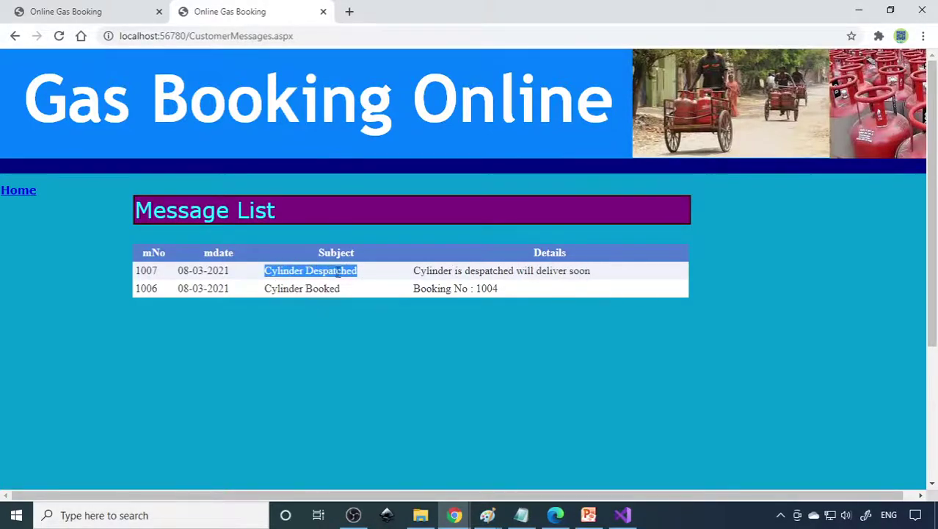
{"action": "left_click", "coordinate": [17, 194]}
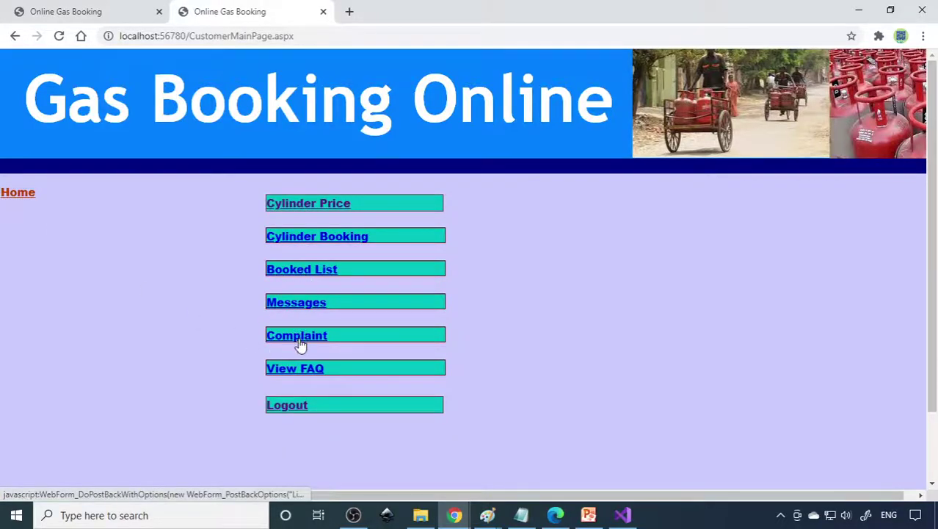
- Confirm the new booking appears in the admin's dispatched cylinders list
{"action": "left_click", "coordinate": [111, 17]}
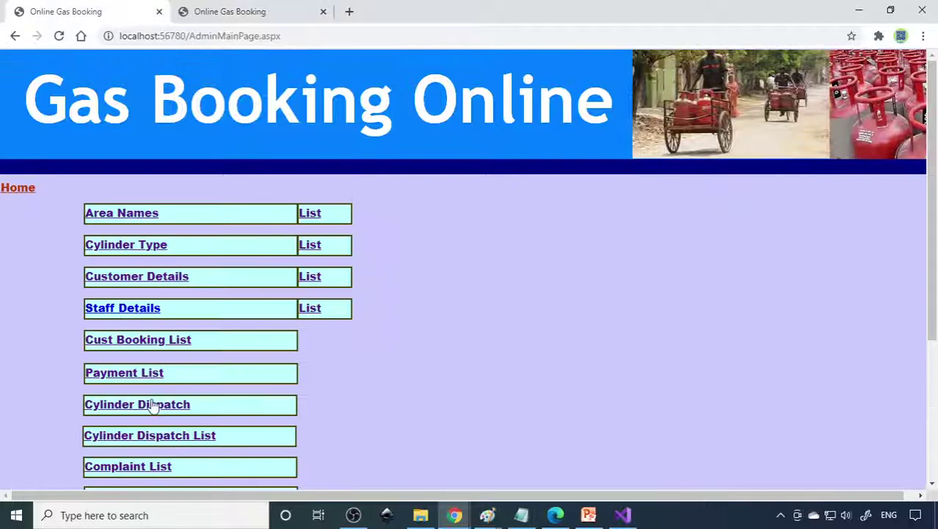
{"action": "scroll", "coordinate": [157, 418], "scroll_direction": "down", "scroll_amount": 2}
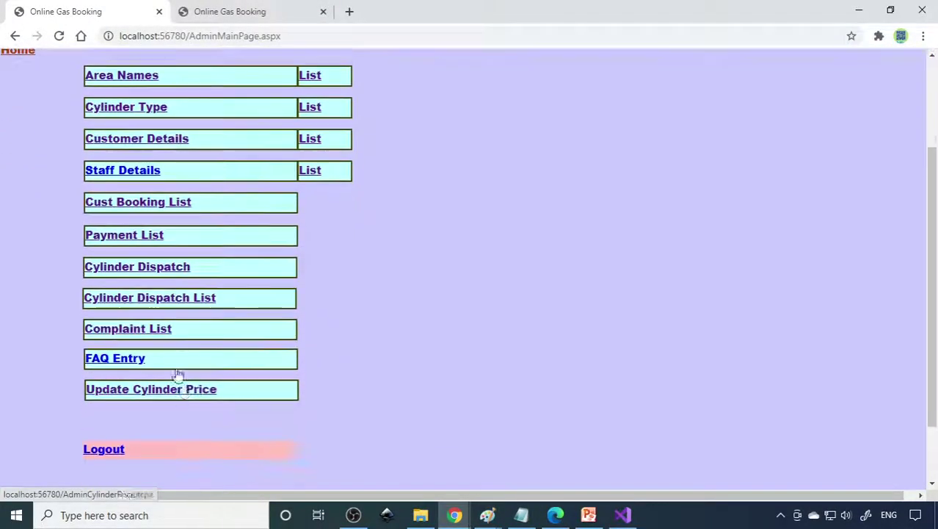
{"action": "left_click", "coordinate": [178, 302]}
{"action": "left_click_drag", "start_coordinate": [147, 271], "coordinate": [681, 270]}
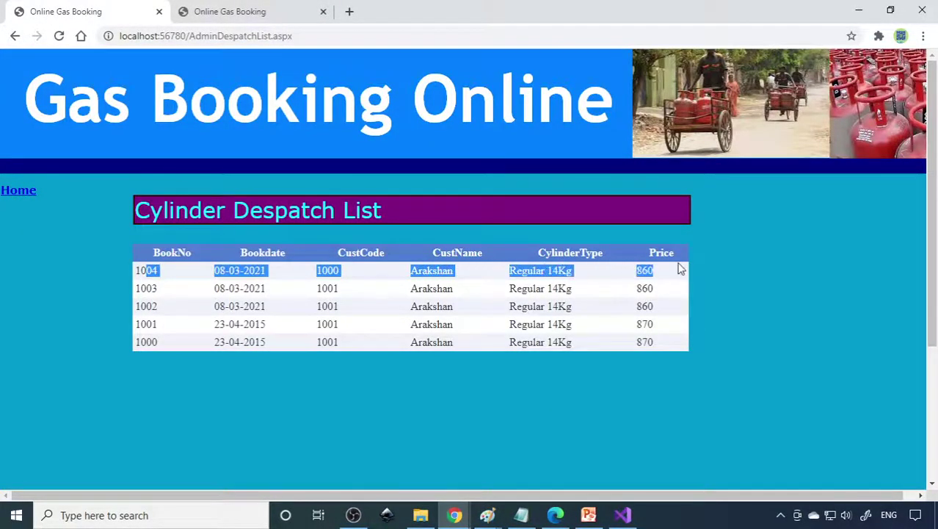
{"action": "left_click", "coordinate": [15, 35]}
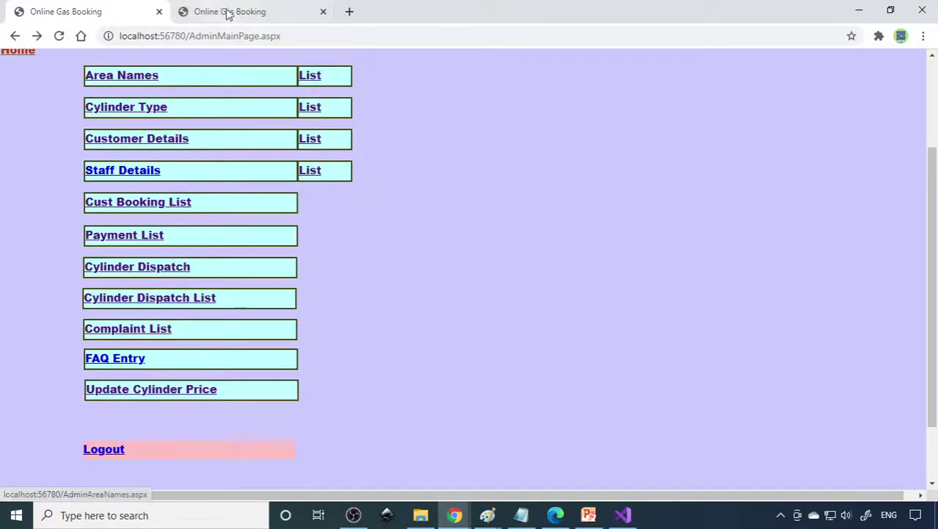
- Save a customer complaint with subject 'gas leak' and details 'our cylinder have a leak.'
{"action": "left_click", "coordinate": [229, 11]}
{"action": "left_click", "coordinate": [300, 342]}
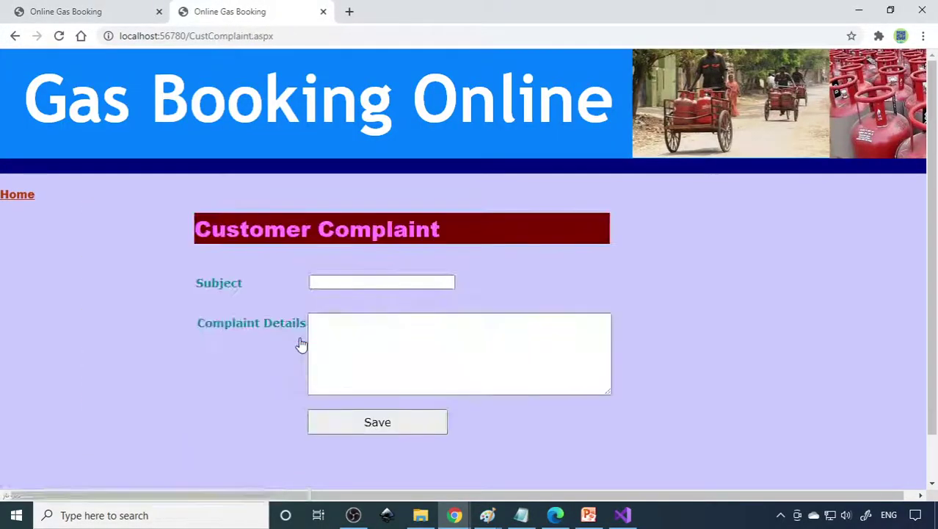
{"action": "left_click", "coordinate": [373, 279]}
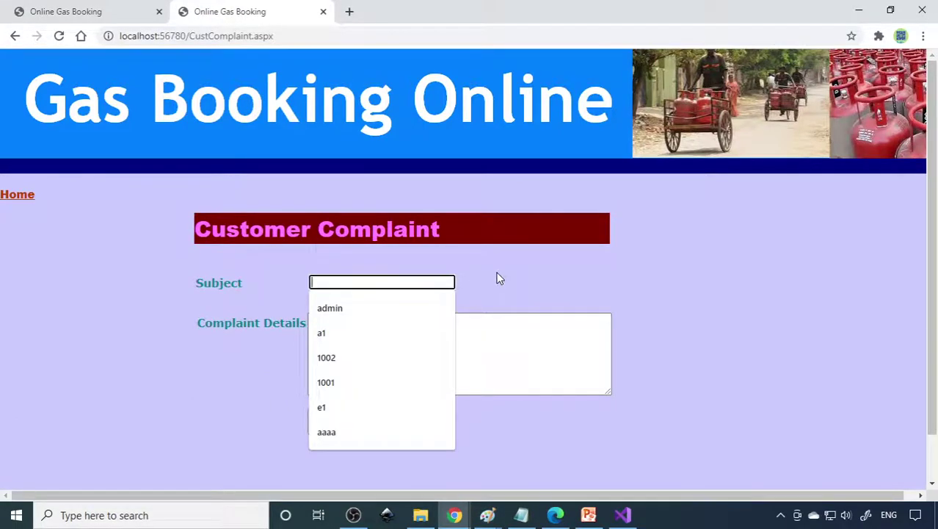
{"action": "type", "text": "gas leak"}
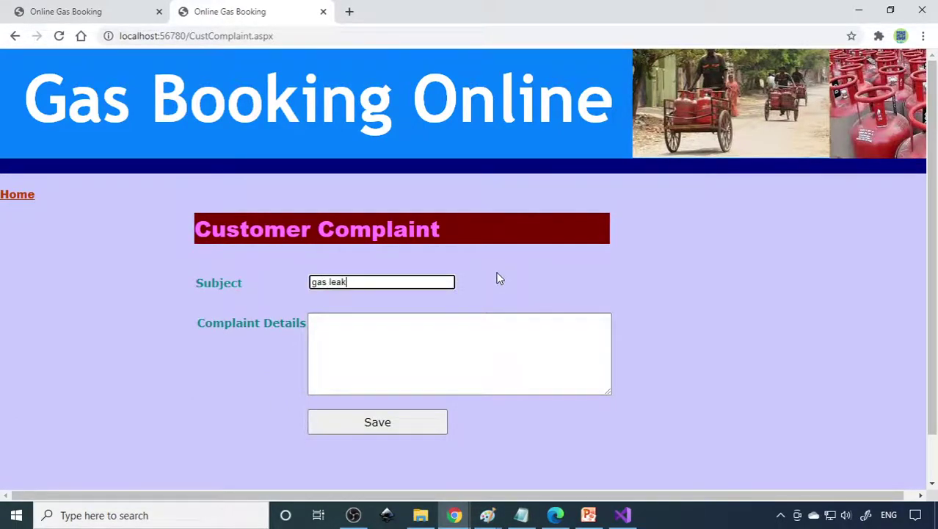
{"action": "key", "text": "Tab"}
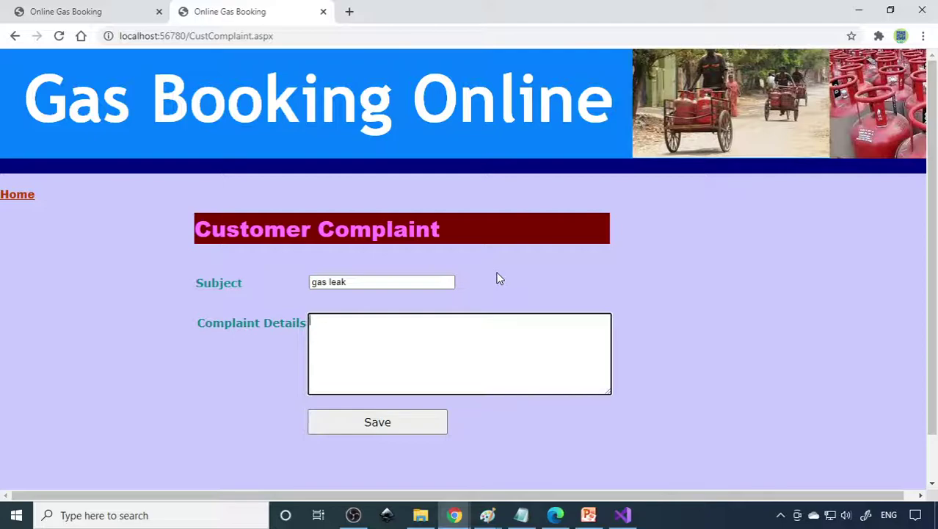
{"action": "type", "text": "our cylinder have a leak."}
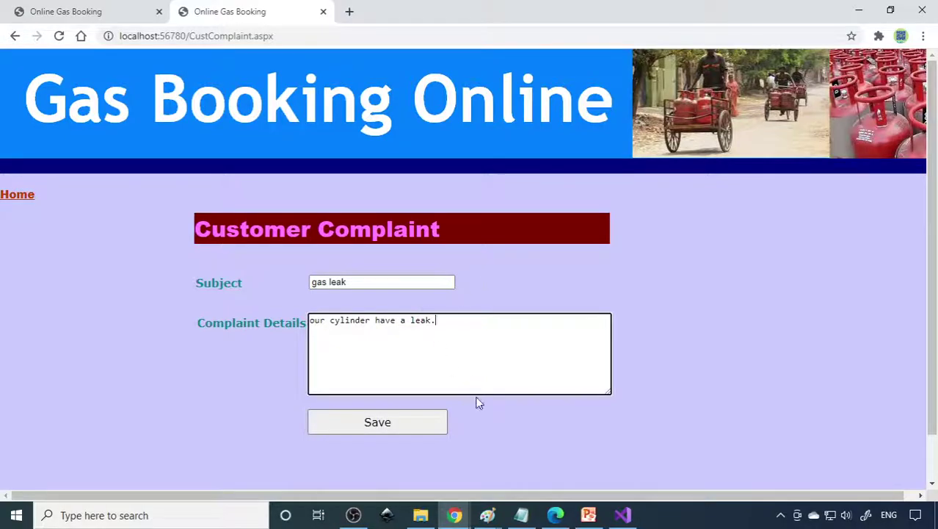
{"action": "left_click", "coordinate": [415, 422]}
{"action": "left_click", "coordinate": [545, 299]}
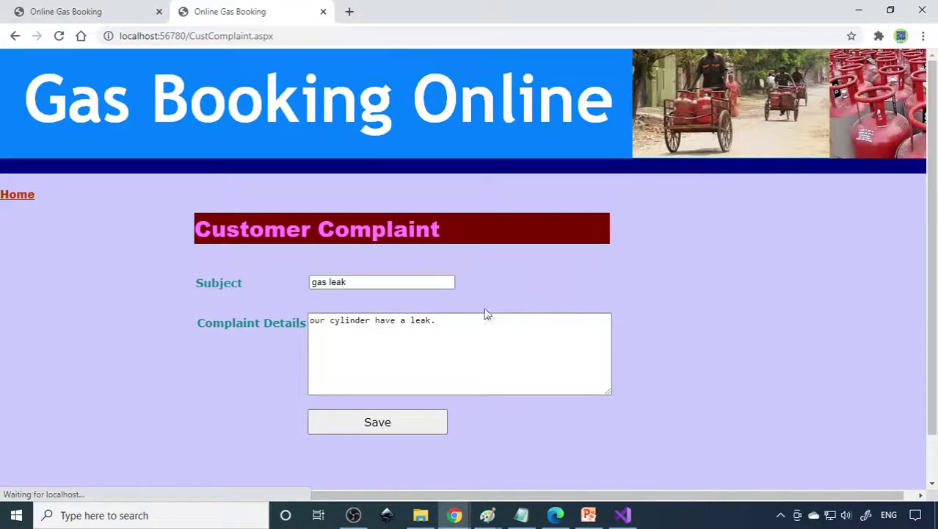
{"action": "left_click", "coordinate": [77, 10]}
- Open the admin complaint list and highlight the new gas leak complaint row
{"action": "left_click", "coordinate": [150, 330]}
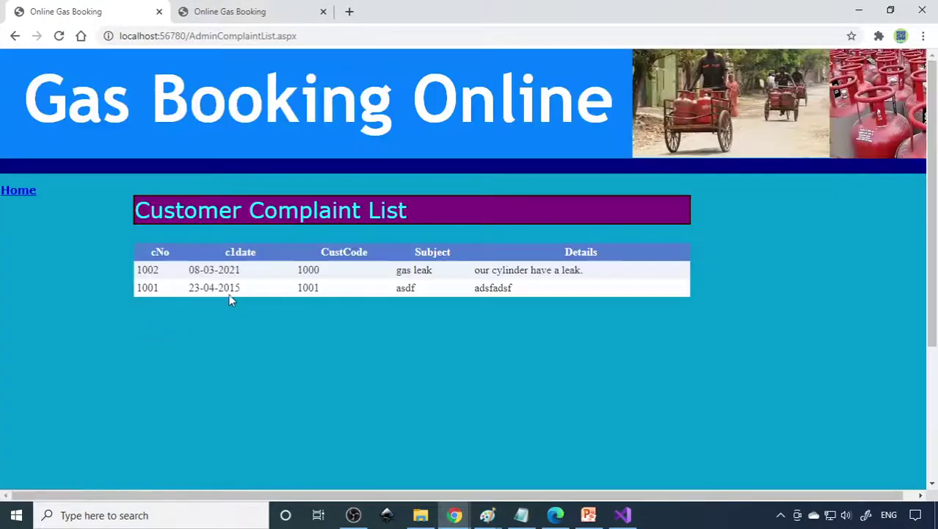
{"action": "left_click_drag", "start_coordinate": [149, 270], "coordinate": [338, 276]}
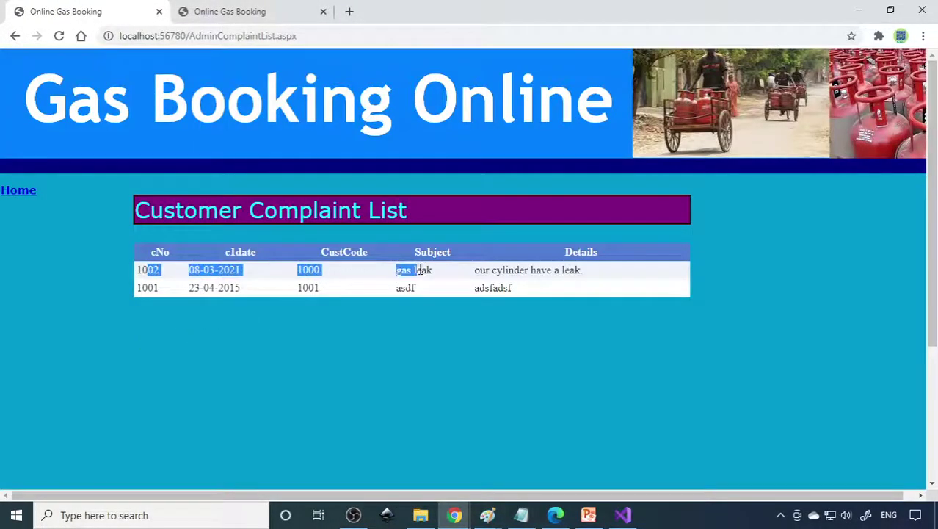
{"action": "left_click_drag", "start_coordinate": [421, 269], "coordinate": [588, 277]}
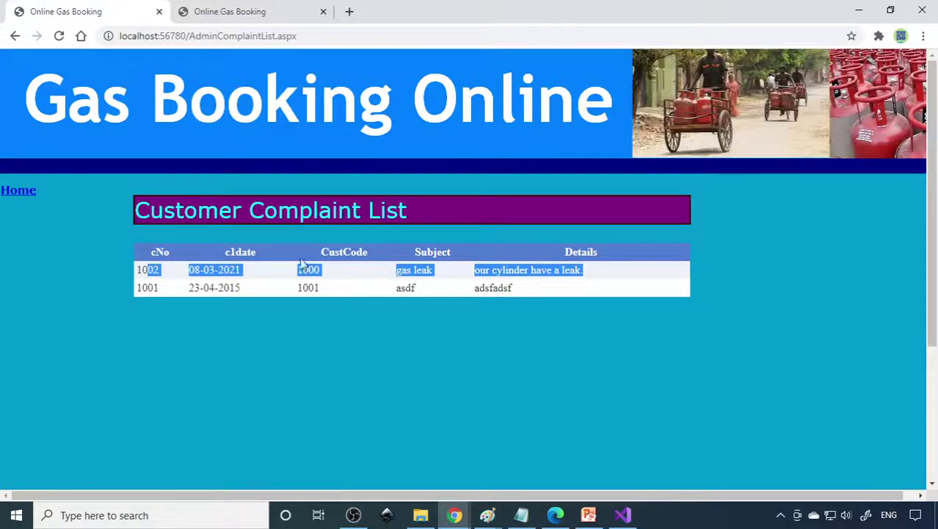
- Return both the admin and customer tabs to their main menus
{"action": "left_click", "coordinate": [13, 194]}
{"action": "scroll", "coordinate": [130, 361], "scroll_direction": "down", "scroll_amount": 2}
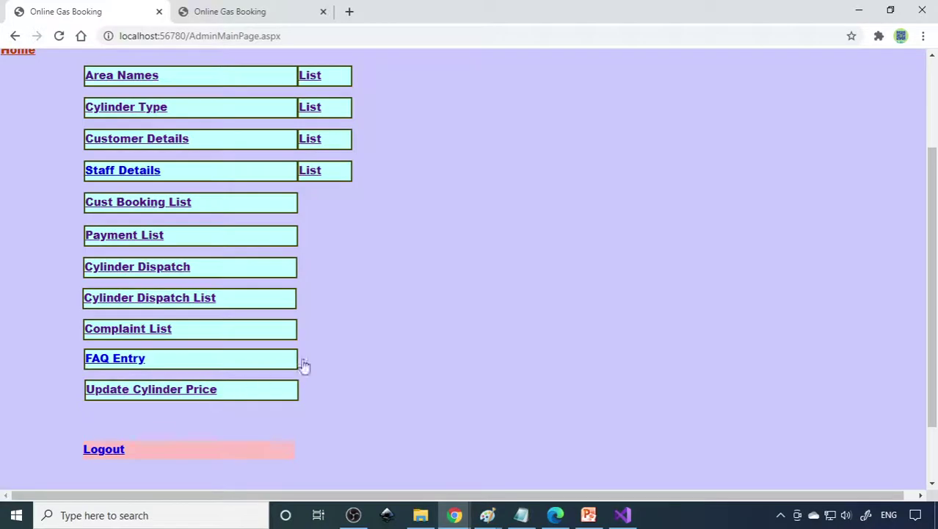
{"action": "scroll", "coordinate": [320, 361], "scroll_direction": "up", "scroll_amount": 2}
{"action": "left_click", "coordinate": [255, 14]}
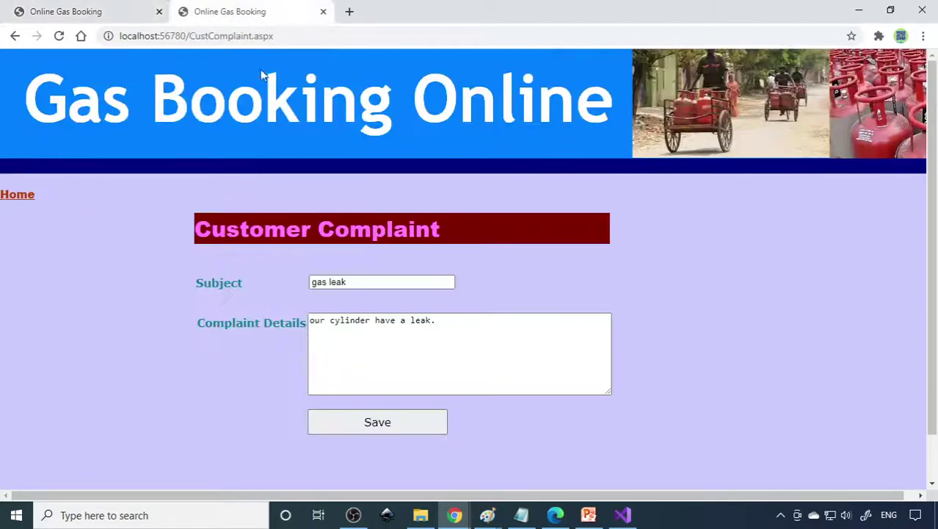
{"action": "left_click", "coordinate": [13, 197]}
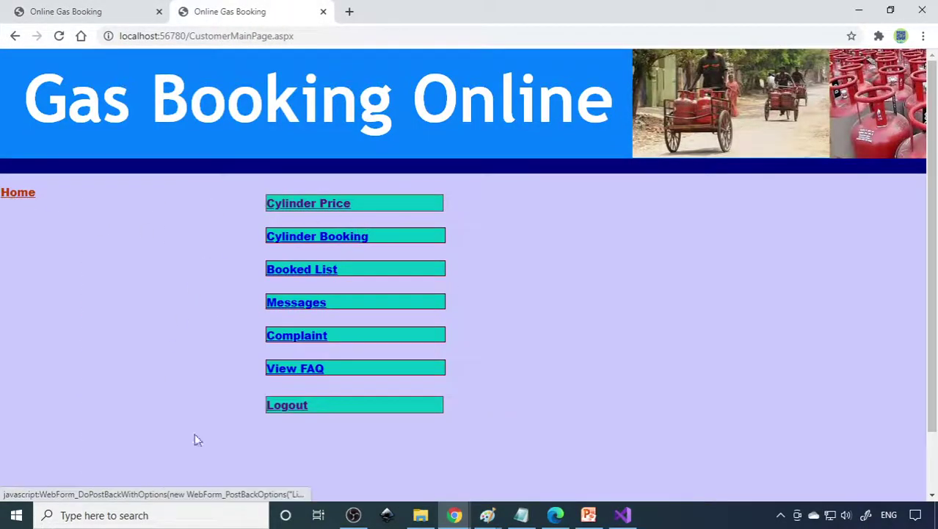
{"action": "left_click", "coordinate": [87, 16]}
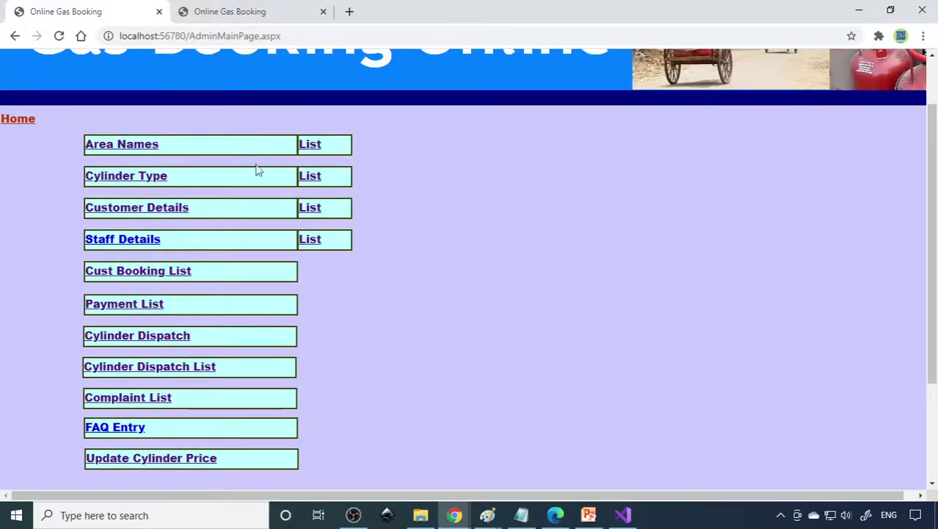
{"action": "scroll", "coordinate": [251, 166], "scroll_direction": "up", "scroll_amount": 2}
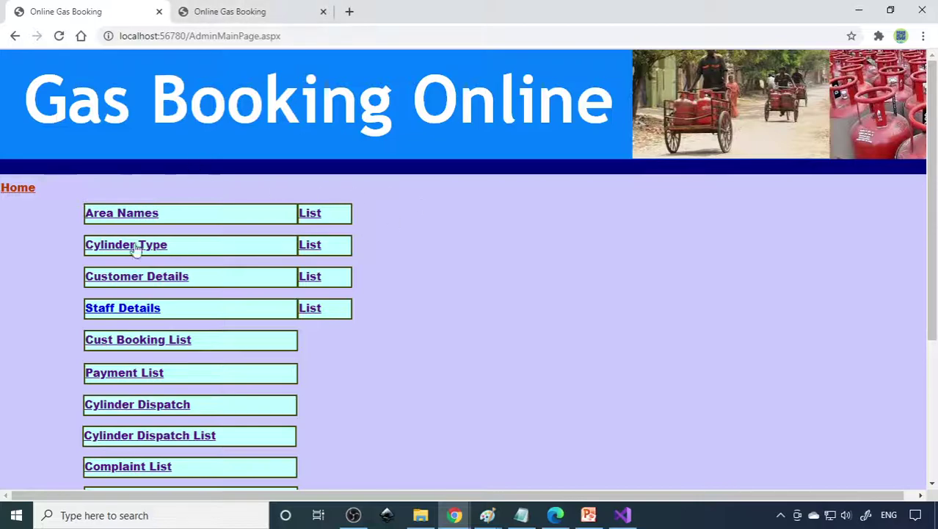
- Stop debugging the GasBooking web app from Visual Studio, returning to CustomerMainPage.aspx in design view
{"action": "left_click", "coordinate": [623, 515]}
{"action": "left_click", "coordinate": [476, 31]}
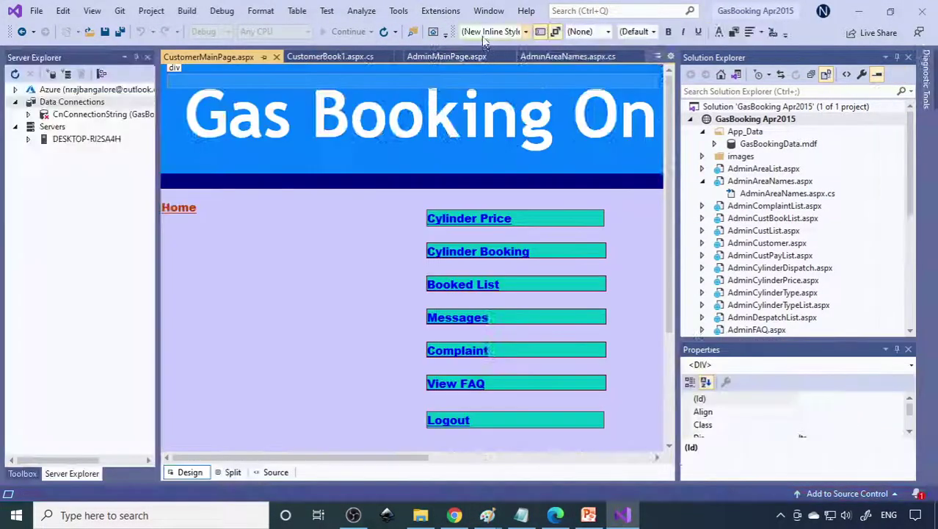
{"action": "scroll", "coordinate": [784, 213], "scroll_direction": "down", "scroll_amount": 7}
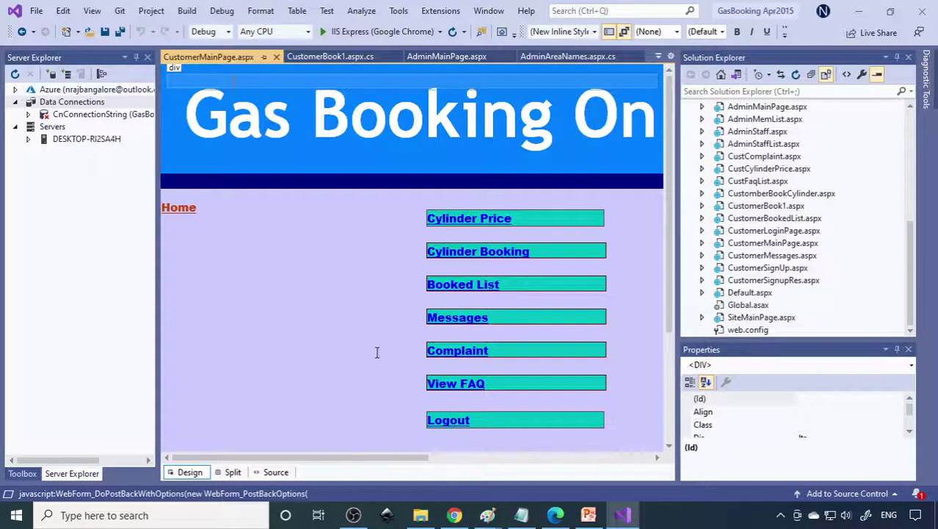
- Browse the HighblixTutorials channel's Videos tab in Edge, scrolling through the uploaded project demos
{"action": "left_click", "coordinate": [556, 515]}
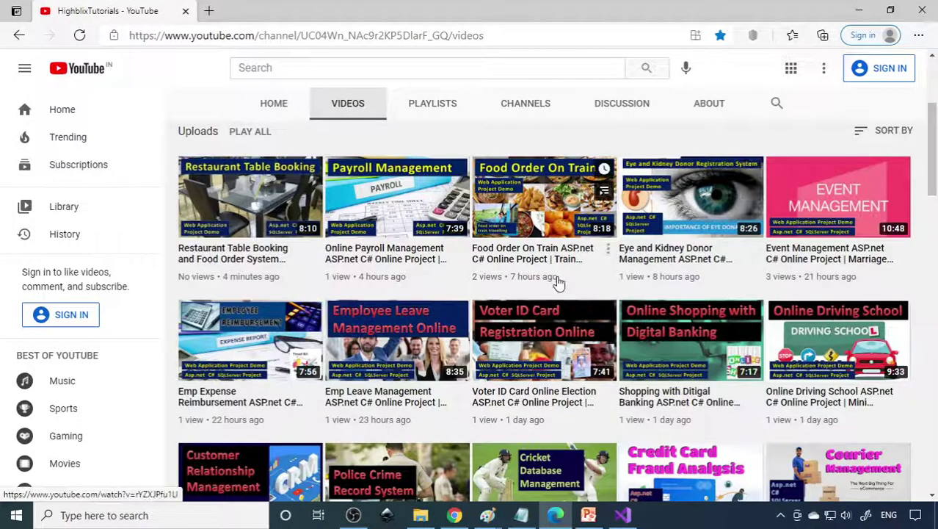
{"action": "scroll", "coordinate": [559, 283], "scroll_direction": "down", "scroll_amount": 12}
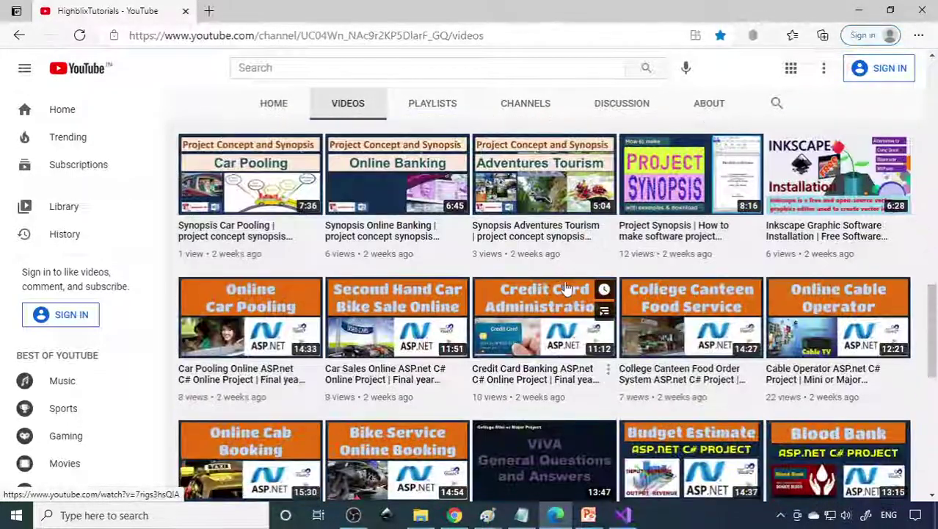
{"action": "scroll", "coordinate": [558, 286], "scroll_direction": "up", "scroll_amount": 12}
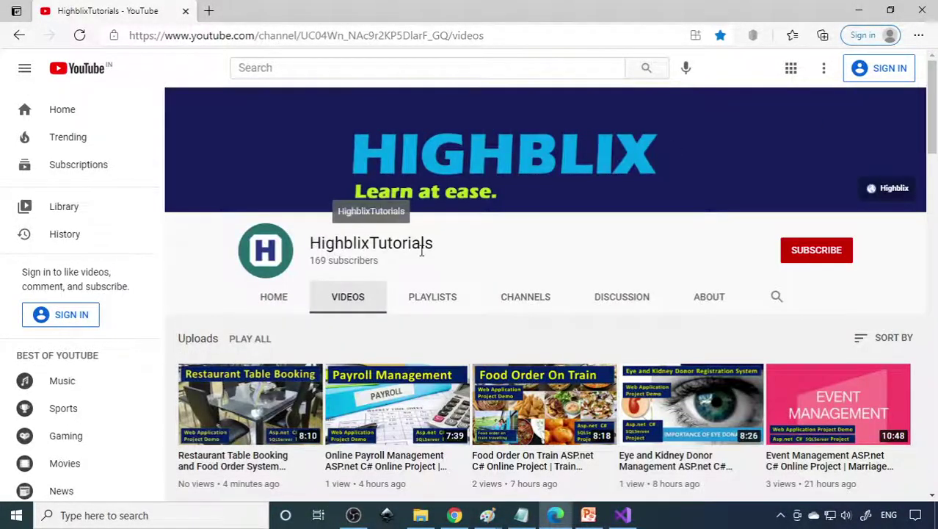
{"action": "mouse_move", "coordinate": [500, 374]}
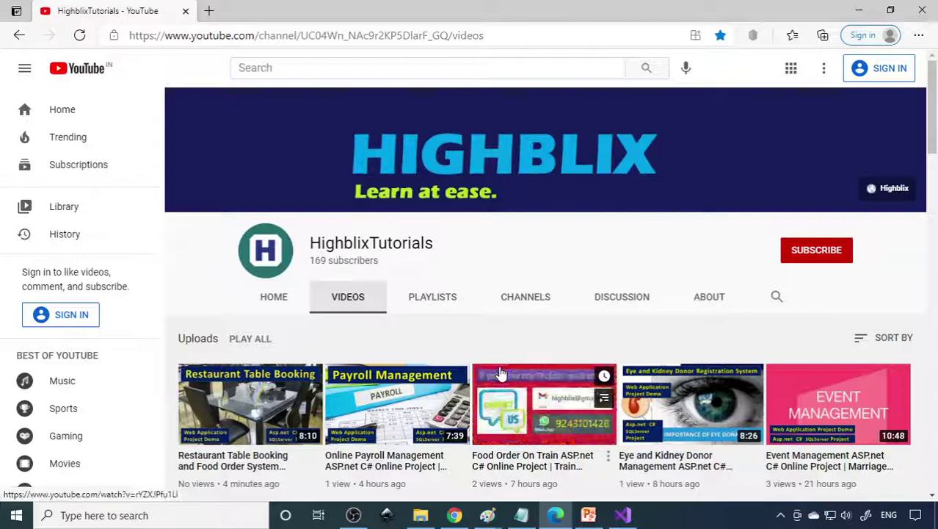